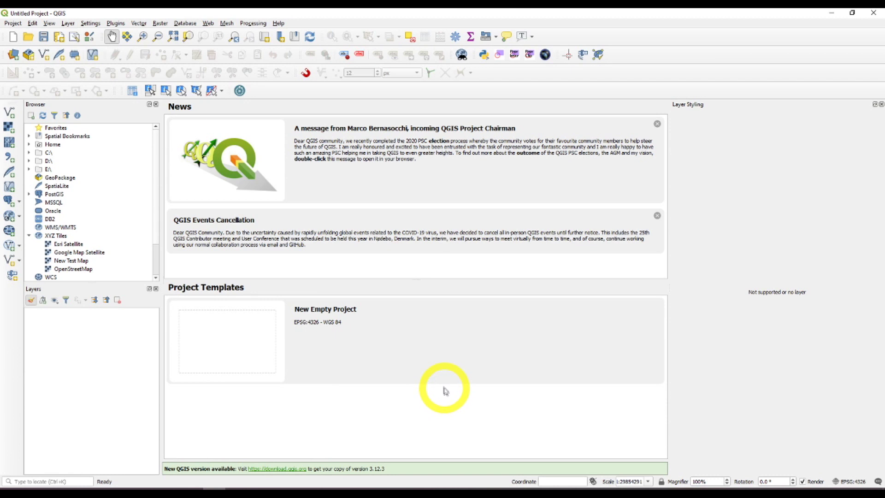
Start a new empty project and toggle the Layer Styling panel off and back on.
double_click(232, 336)
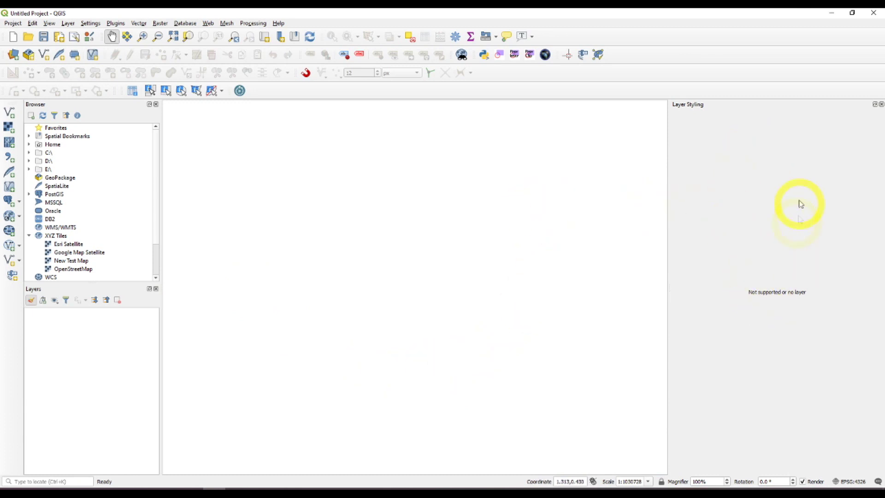
right_click(721, 60)
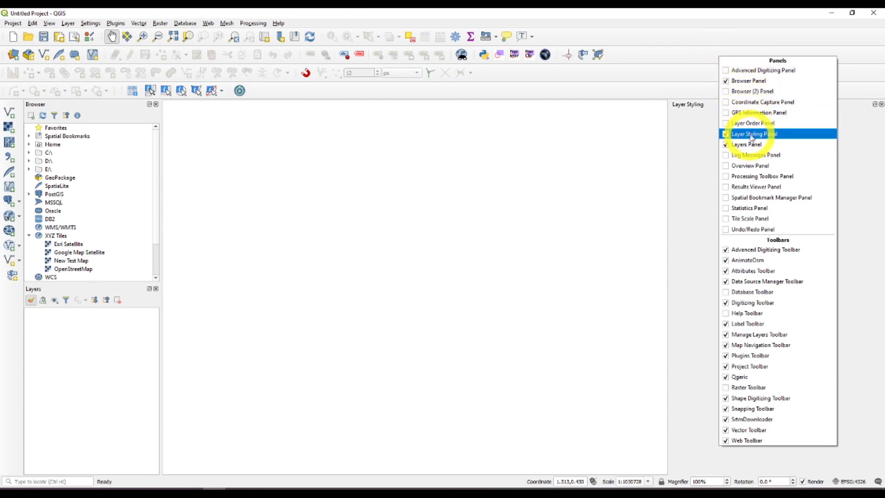
left_click(727, 135)
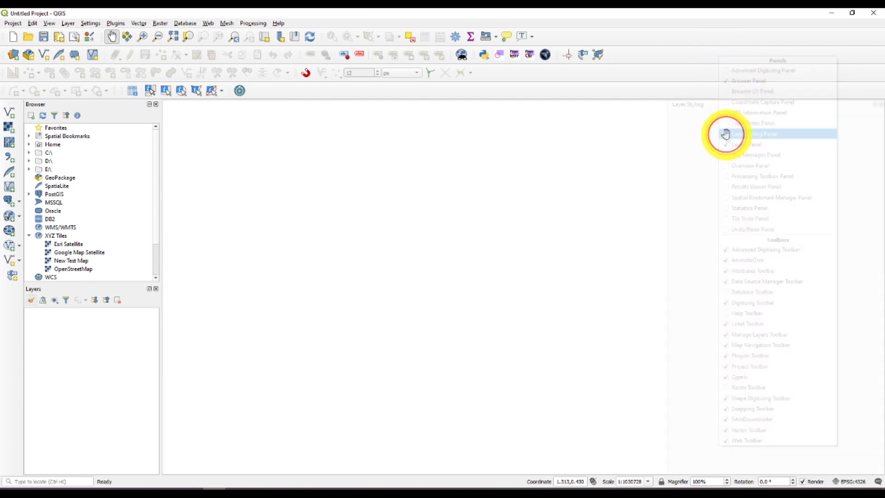
right_click(699, 65)
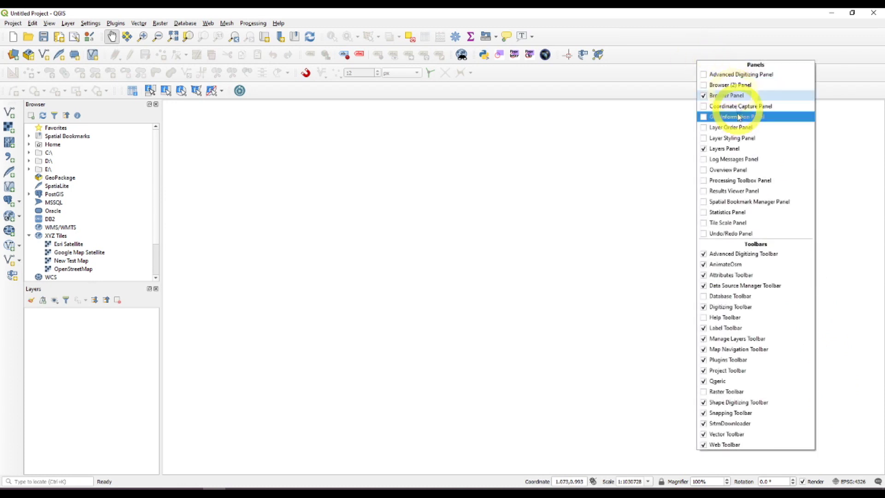
left_click(705, 138)
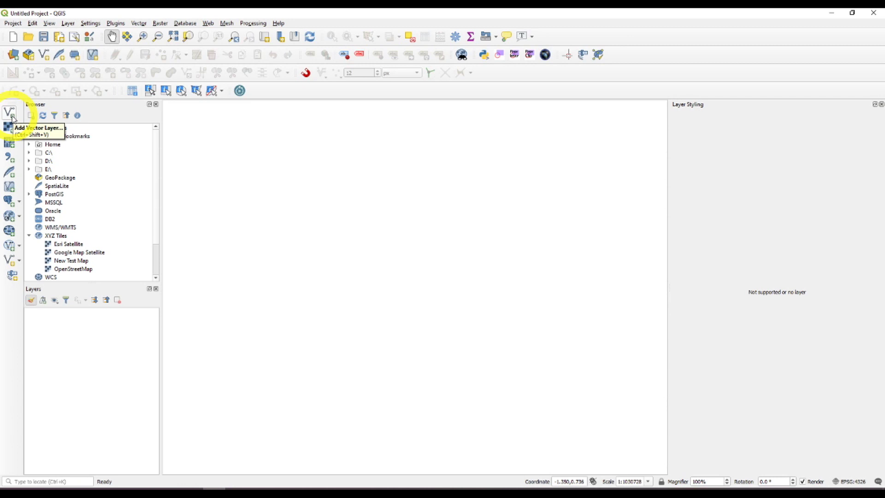
Add buildings.shp as a vector layer, filtering the file browser to ESRI Shapefiles.
left_click(12, 117)
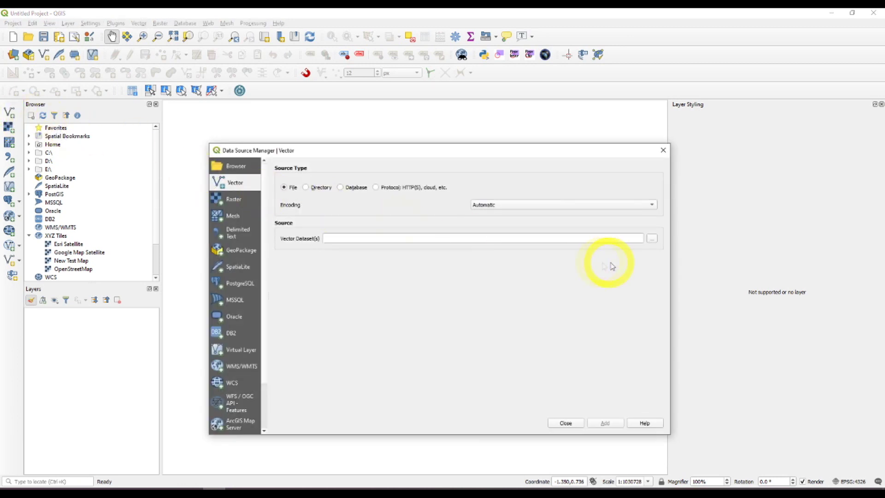
left_click(652, 239)
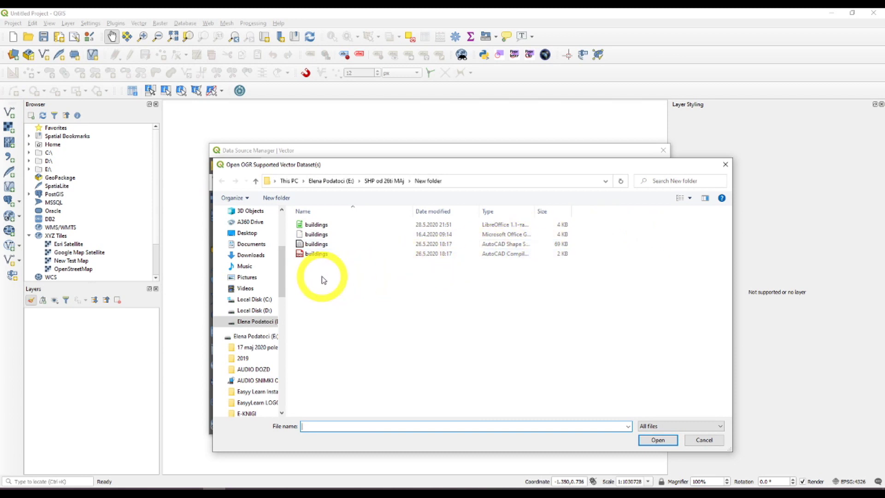
left_click(720, 427)
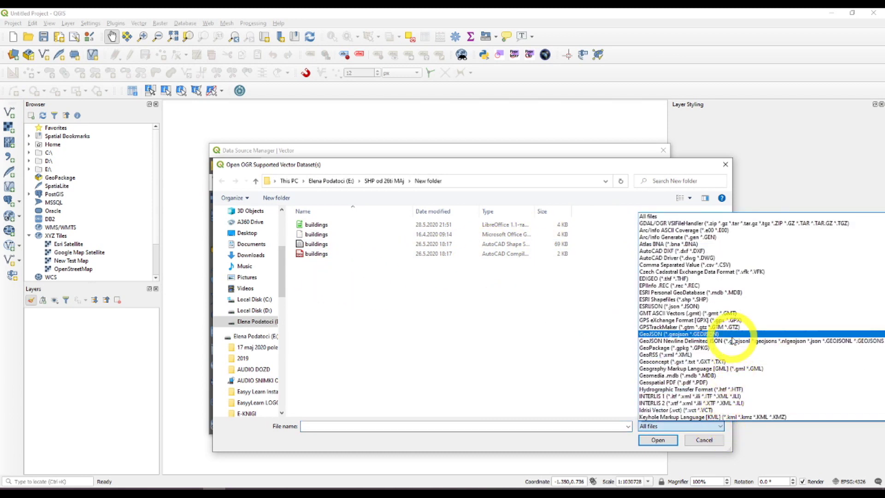
left_click(707, 299)
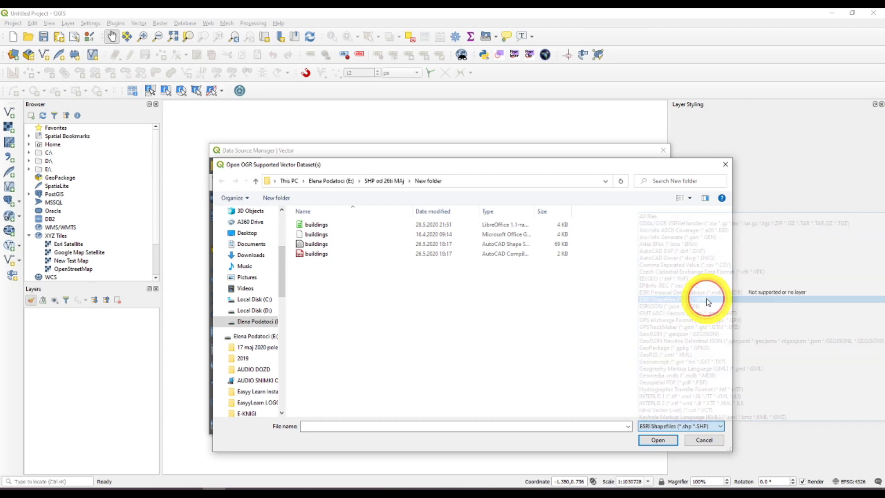
left_click(309, 226)
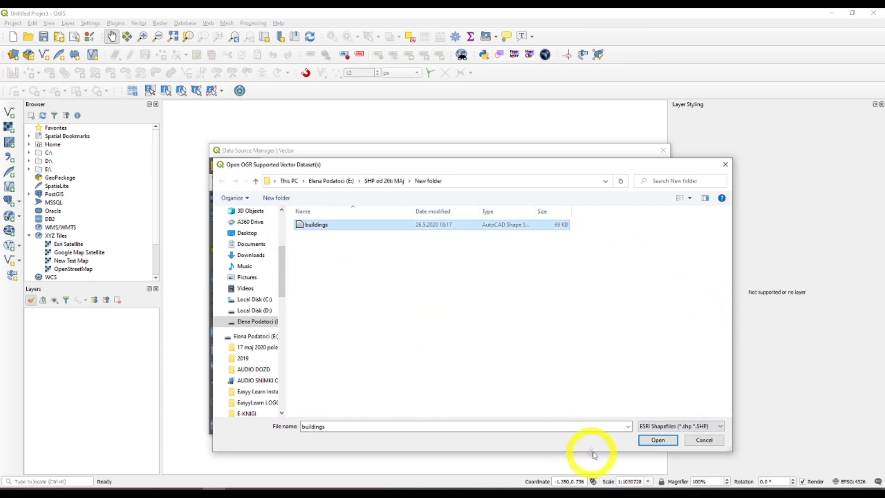
left_click(659, 440)
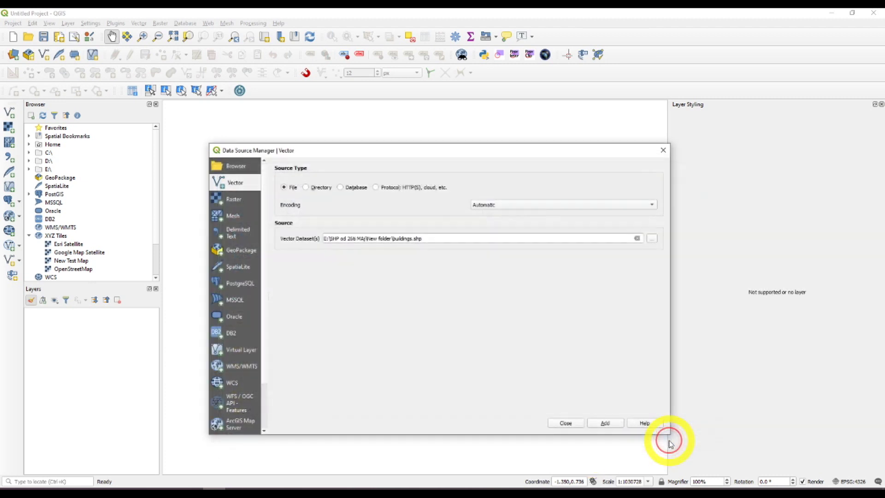
left_click(606, 424)
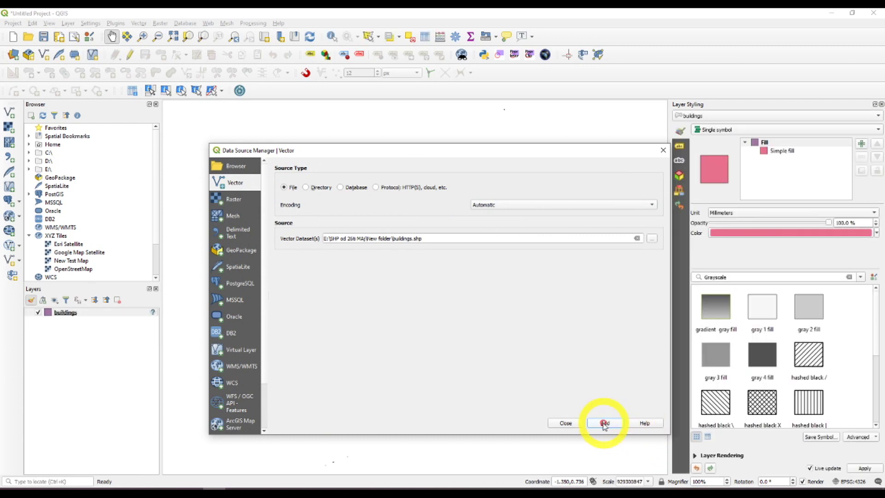
Close the data source window and set the project CRS to MGI 1901 / Balkans zone 7 (EPSG:6316).
left_click(566, 423)
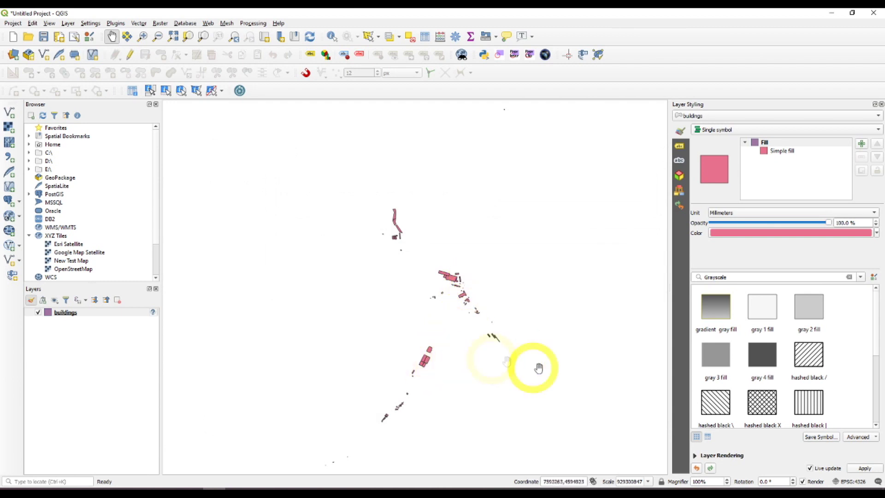
left_click(859, 480)
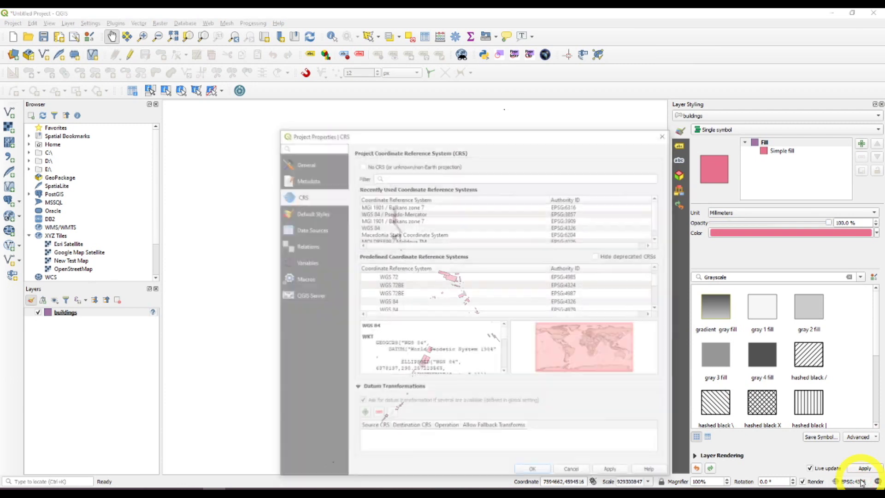
left_click(568, 207)
left_click(610, 472)
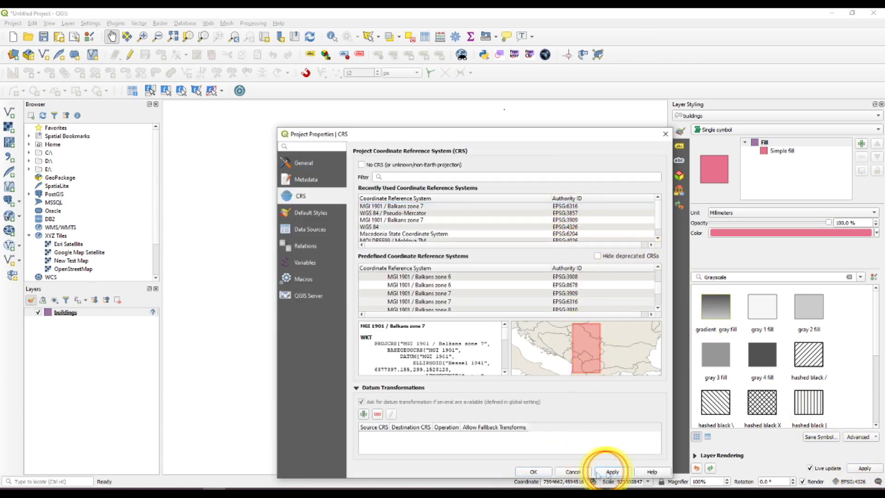
left_click(535, 472)
Set the buildings layer's CRS to MGI 1901 / Balkans zone 7.
right_click(75, 315)
mouse_move(152, 459)
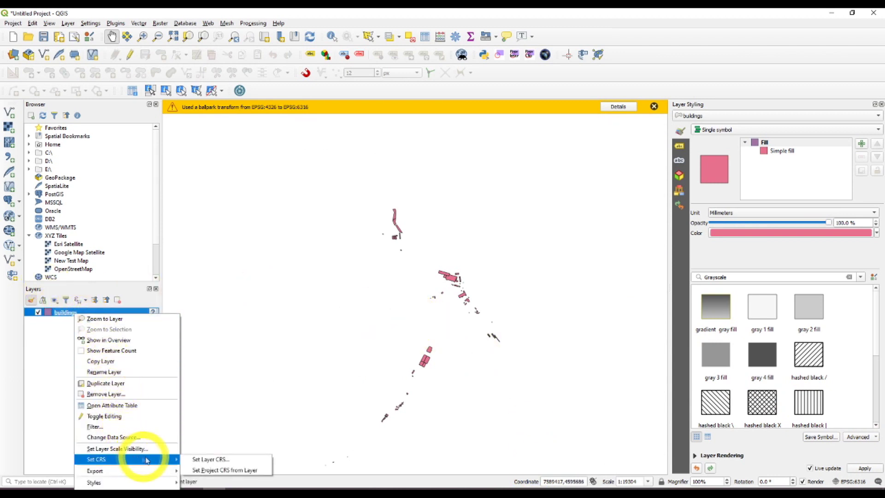
left_click(211, 460)
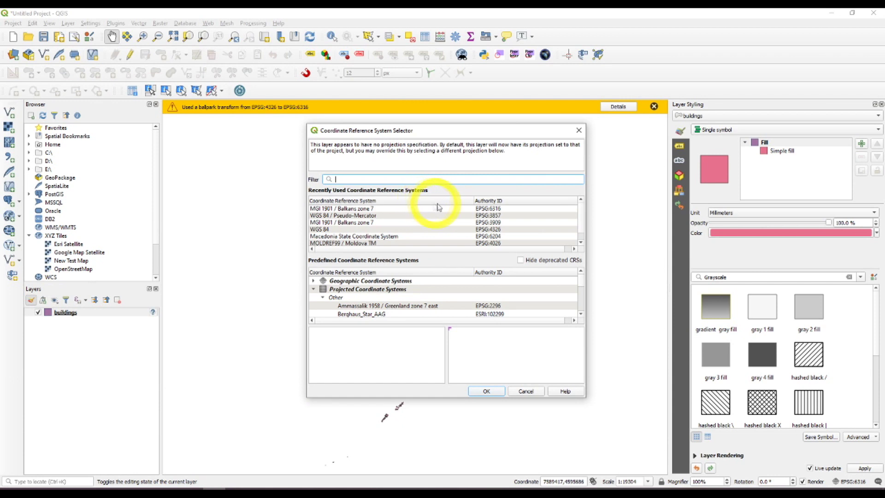
left_click(498, 210)
left_click(496, 394)
left_click(654, 107)
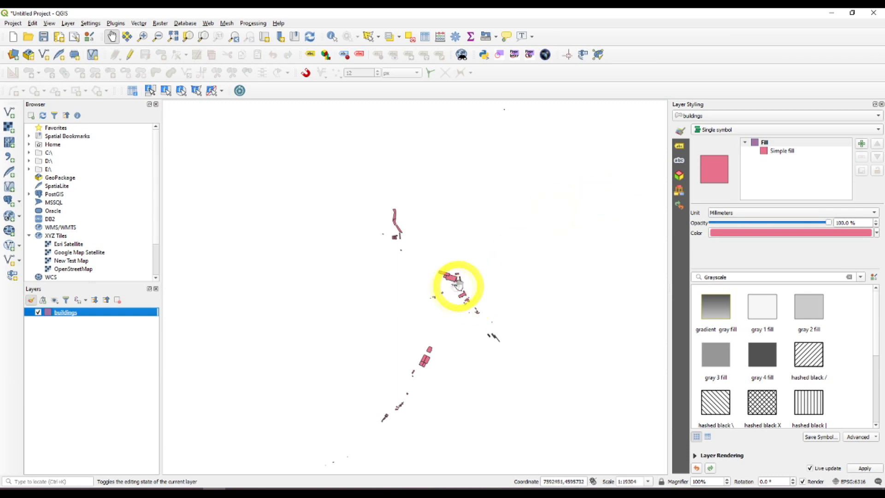
Zoom to the building cluster and lower the buildings layer opacity to about 80%.
scroll(438, 271, "up", 2)
scroll(484, 265, "up", 1)
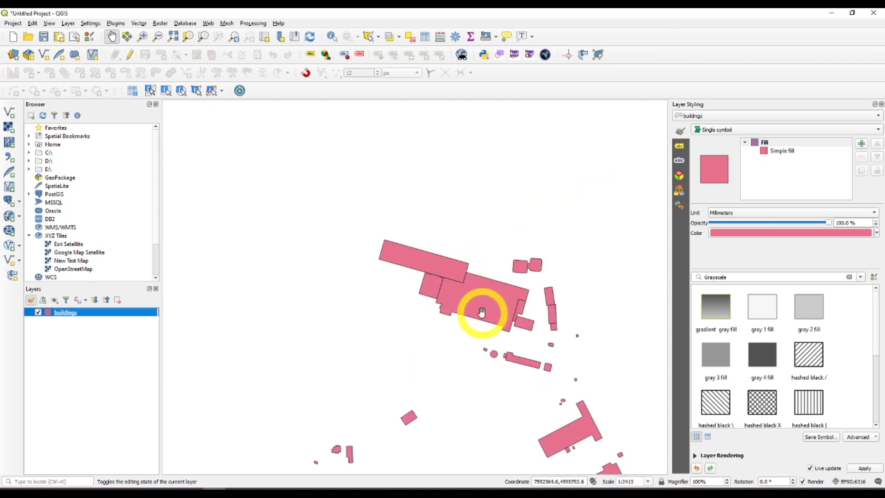
left_click_drag(480, 312, 416, 294)
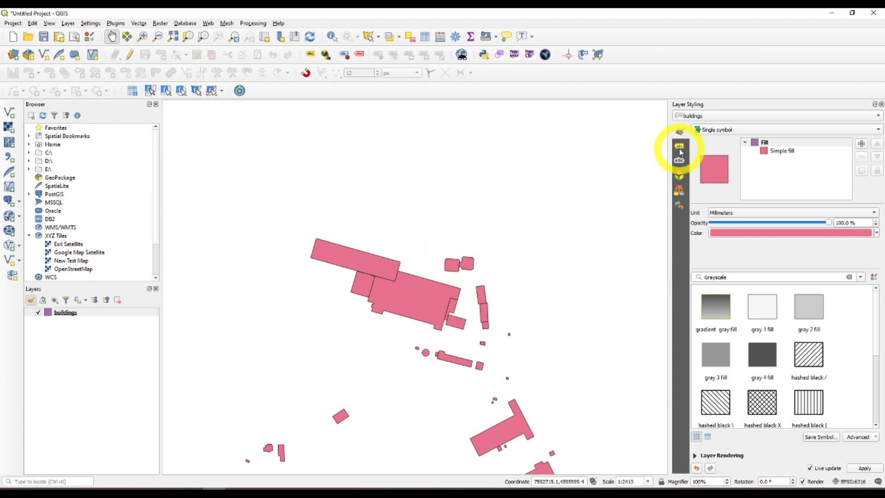
left_click_drag(828, 223, 805, 223)
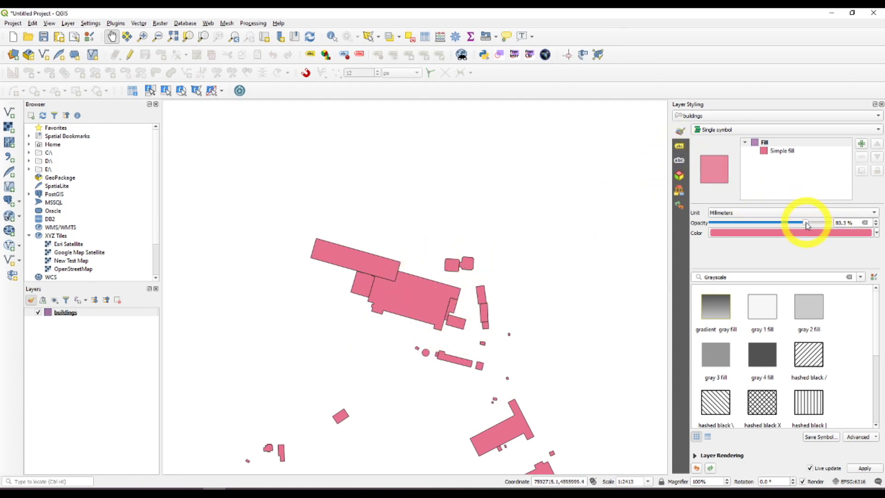
Turn on single labels for the buildings using the BROJ field.
left_click(680, 146)
left_click(724, 130)
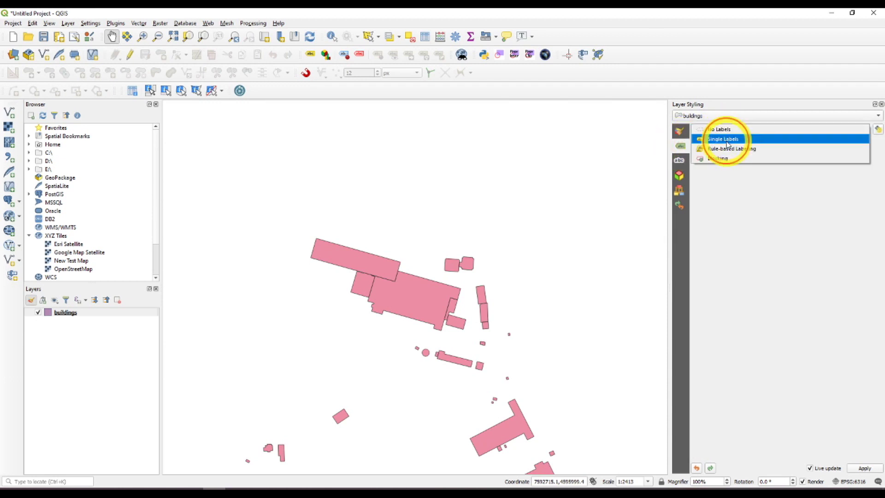
left_click(724, 138)
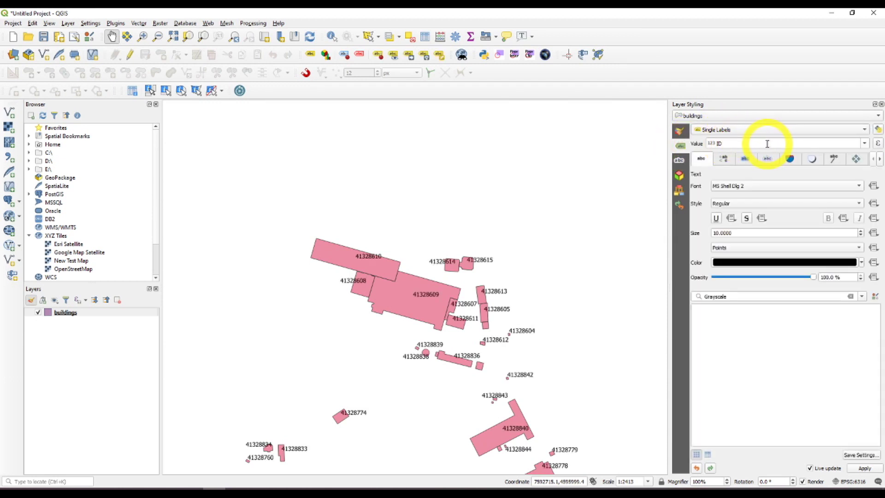
left_click(865, 144)
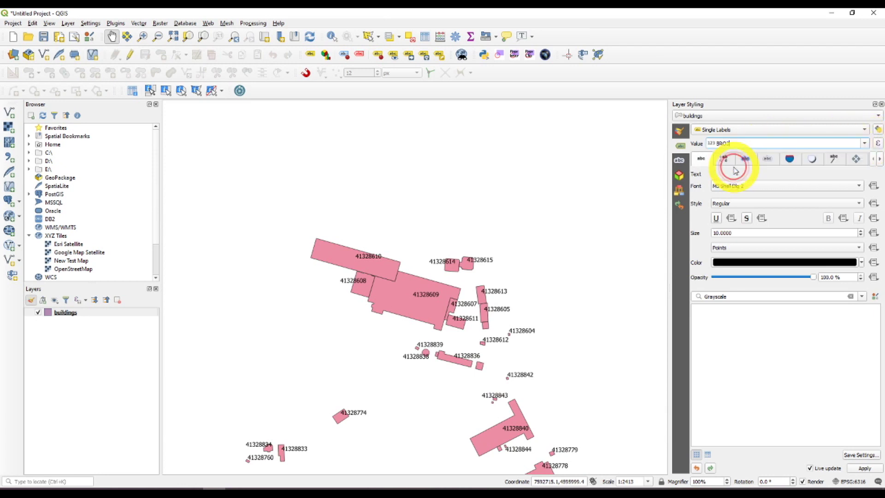
left_click(734, 169)
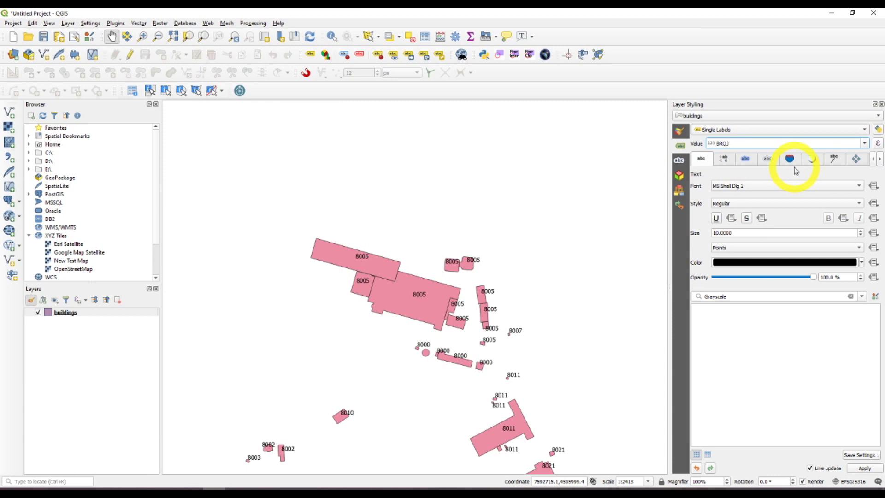
Review the Shadow, Callouts and Placement label settings, then return to Text.
left_click(812, 159)
left_click(834, 159)
left_click(856, 159)
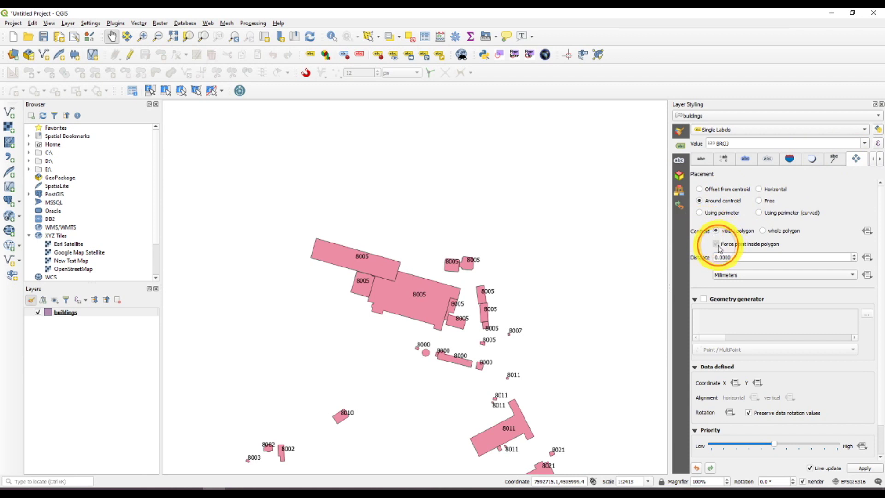
left_click(701, 158)
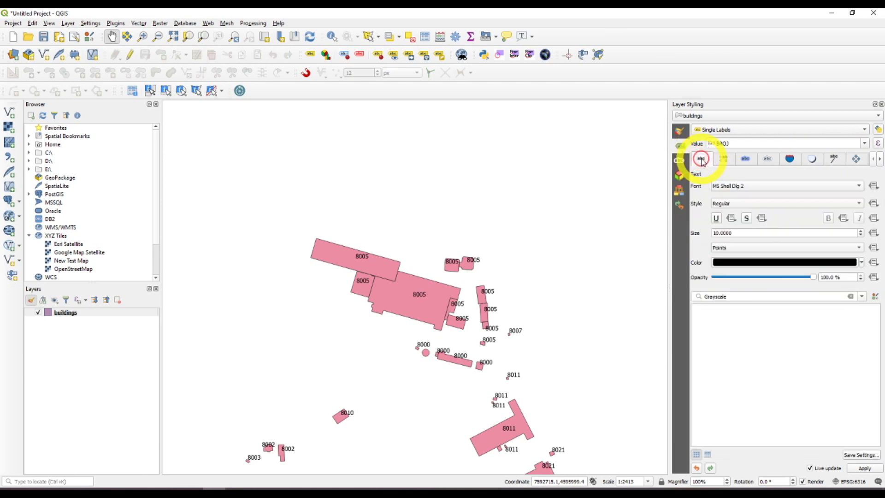
scroll(431, 316, "up", 3)
scroll(452, 314, "down", 2)
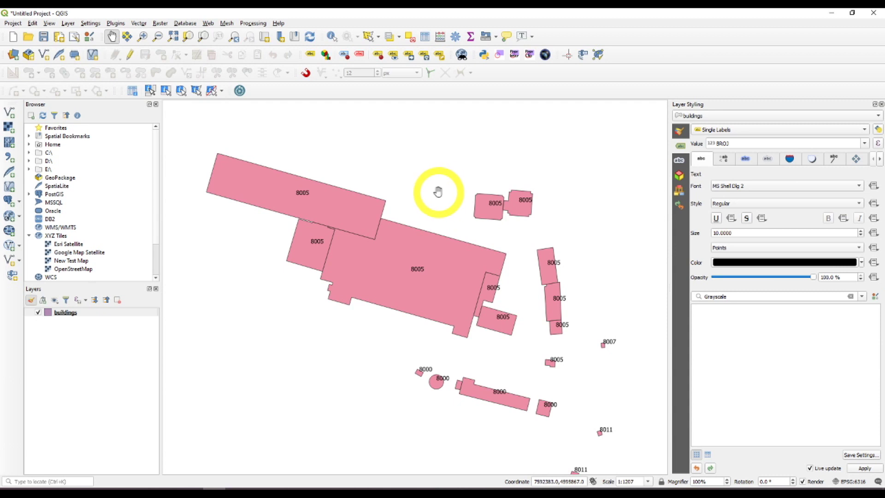
Open the buildings attribute table, sort it by BROJ ascending, then close it.
right_click(71, 313)
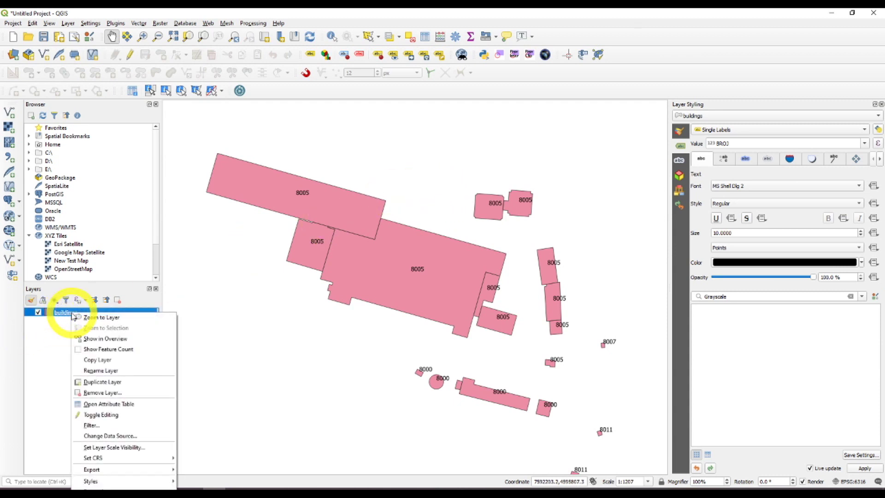
left_click(132, 404)
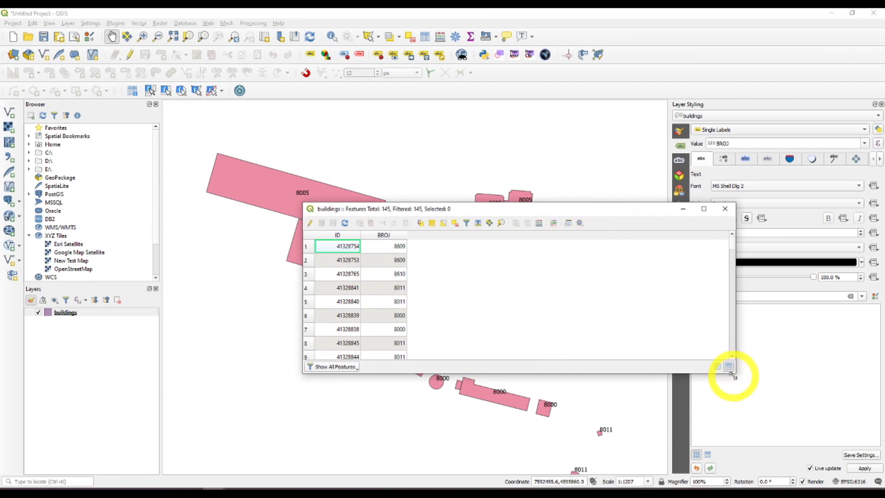
left_click_drag(736, 376, 685, 413)
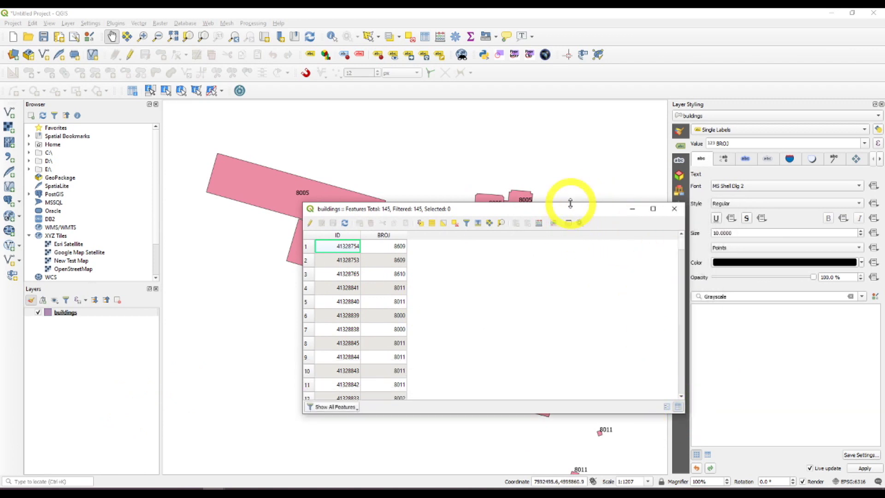
left_click_drag(577, 212, 506, 173)
left_click(266, 196)
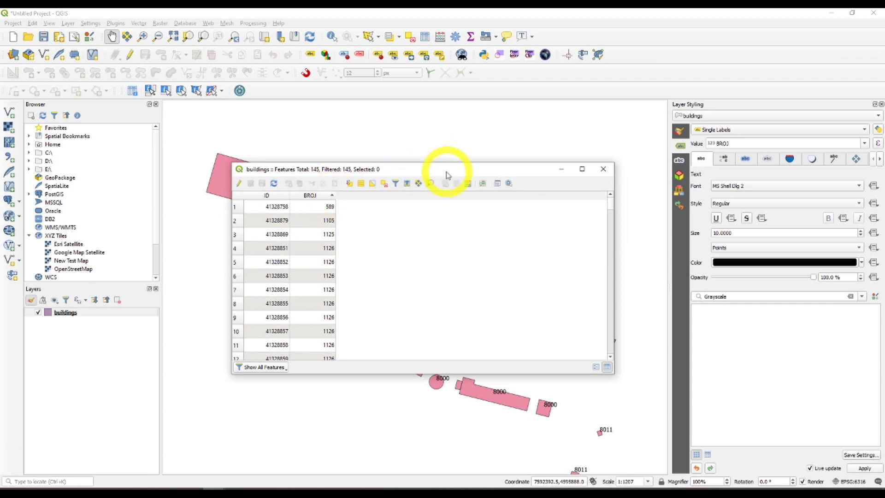
left_click_drag(444, 176, 463, 192)
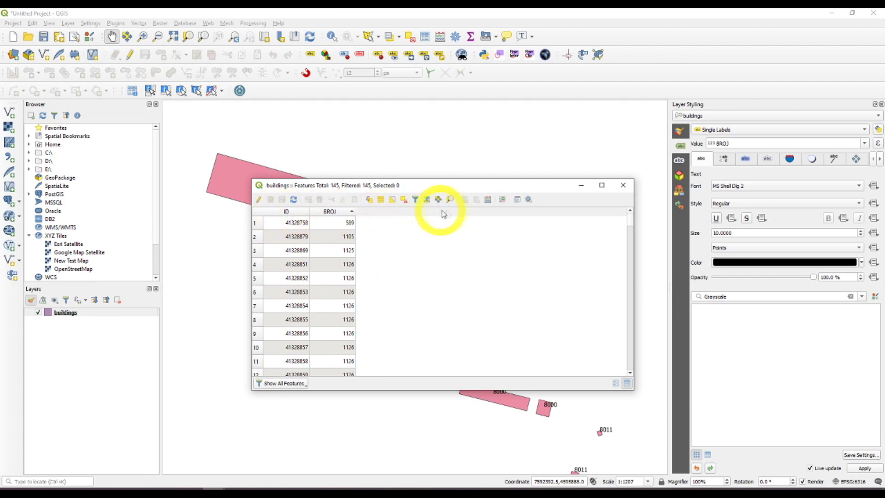
left_click(630, 190)
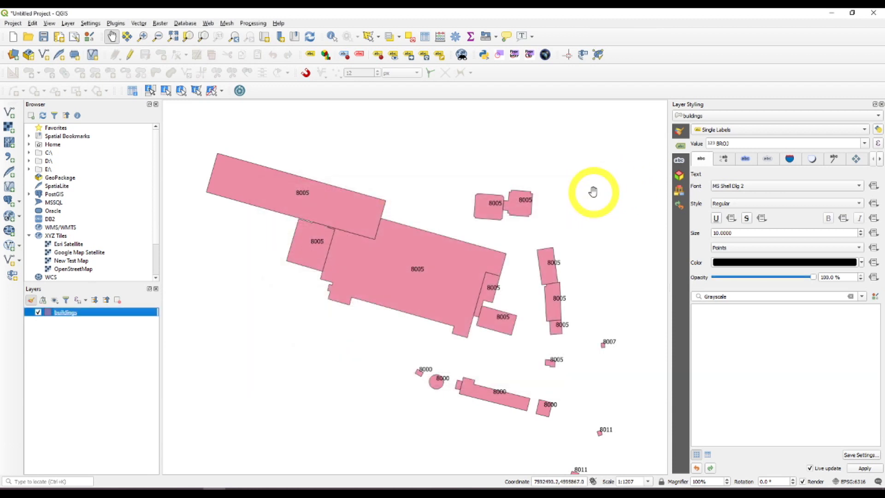
Select the buildings with BROJ 8005 by value, flashing them on the map first.
key("F3")
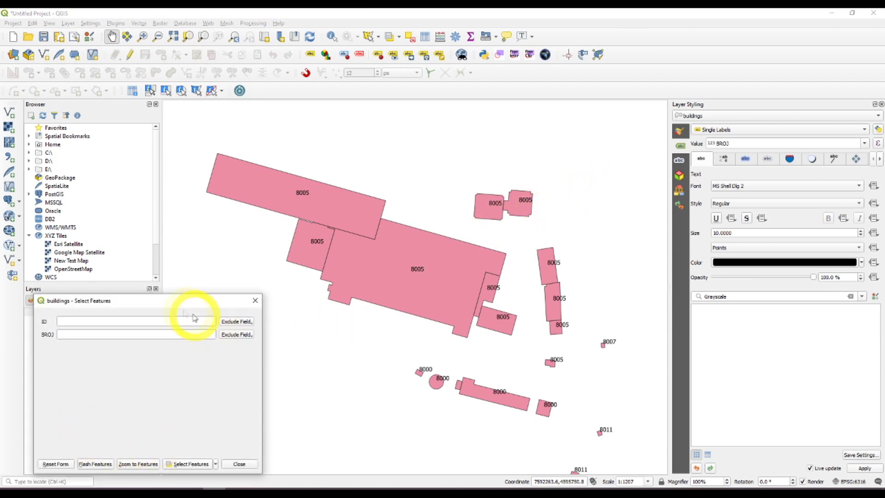
left_click(257, 301)
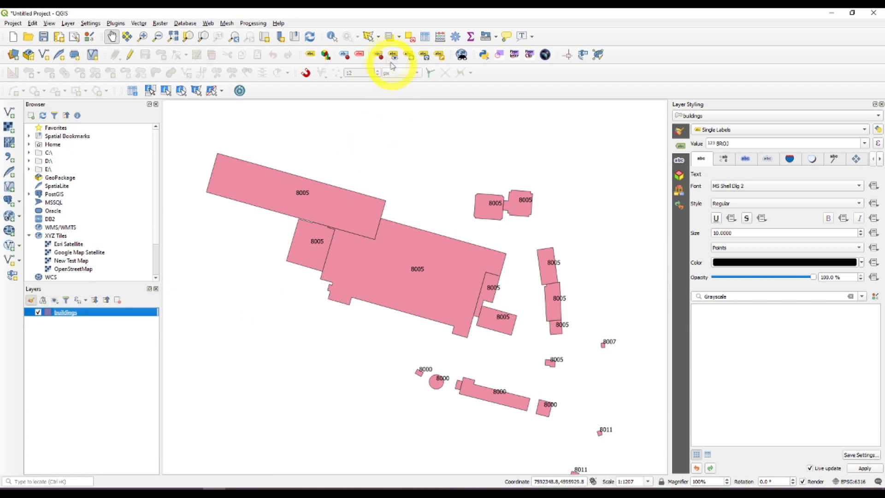
left_click(400, 36)
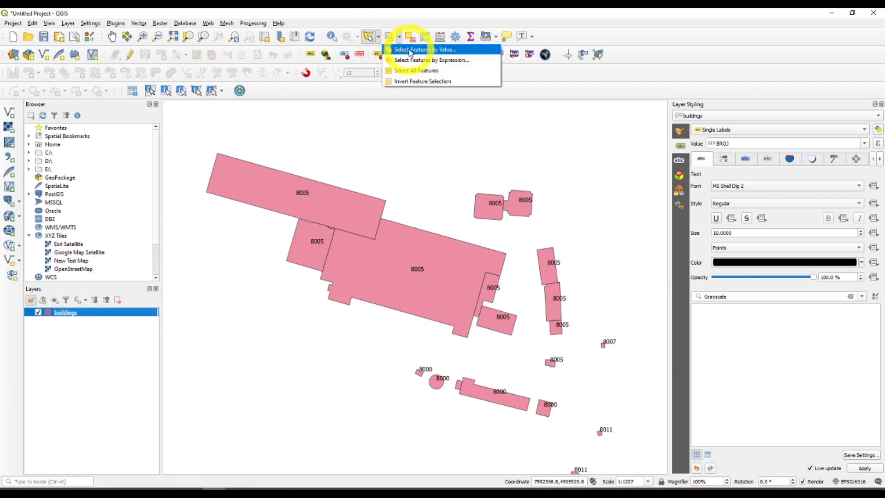
left_click(442, 51)
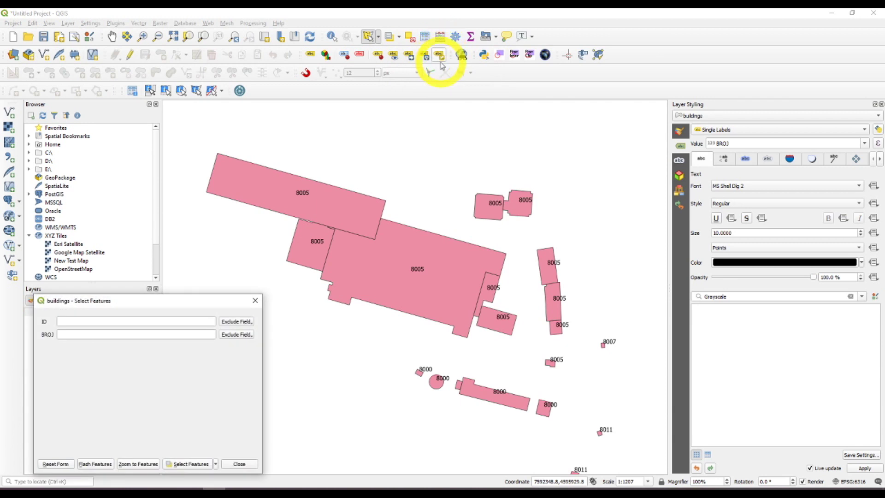
left_click(70, 335)
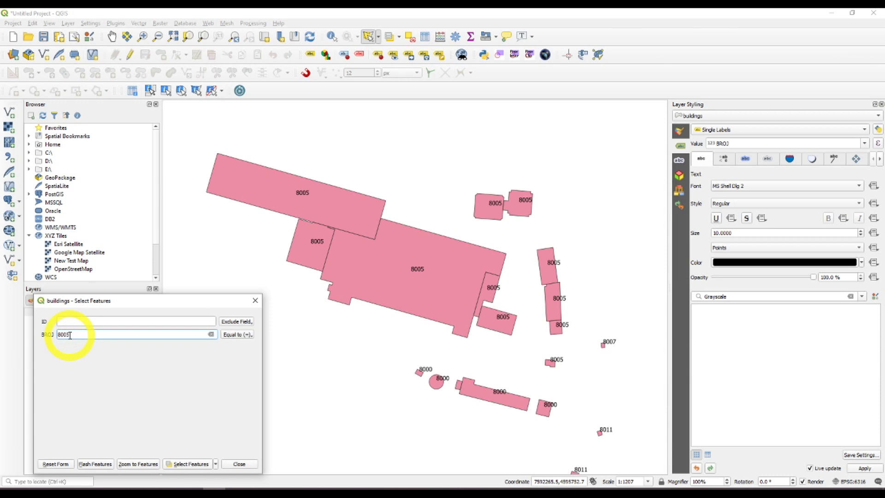
left_click(100, 464)
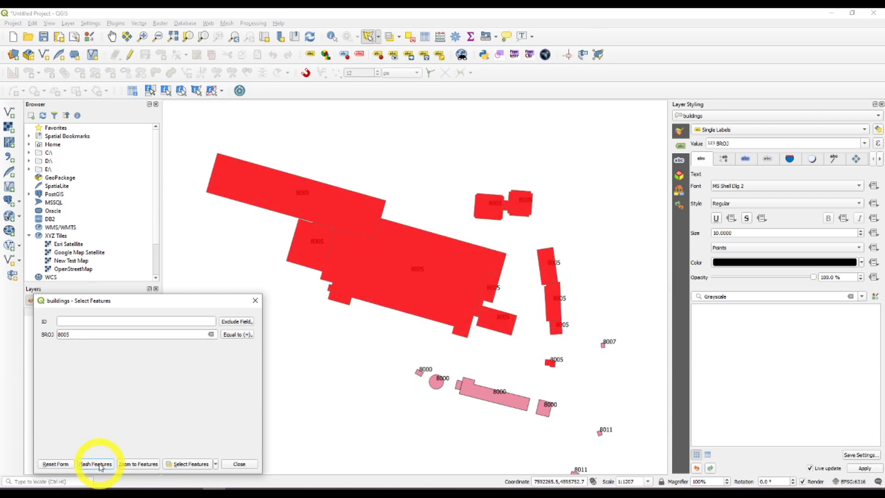
left_click(186, 467)
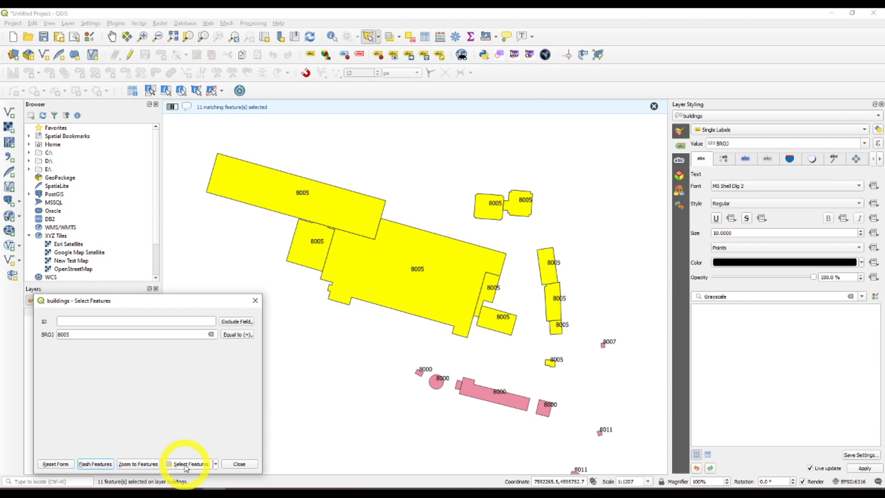
left_click(255, 301)
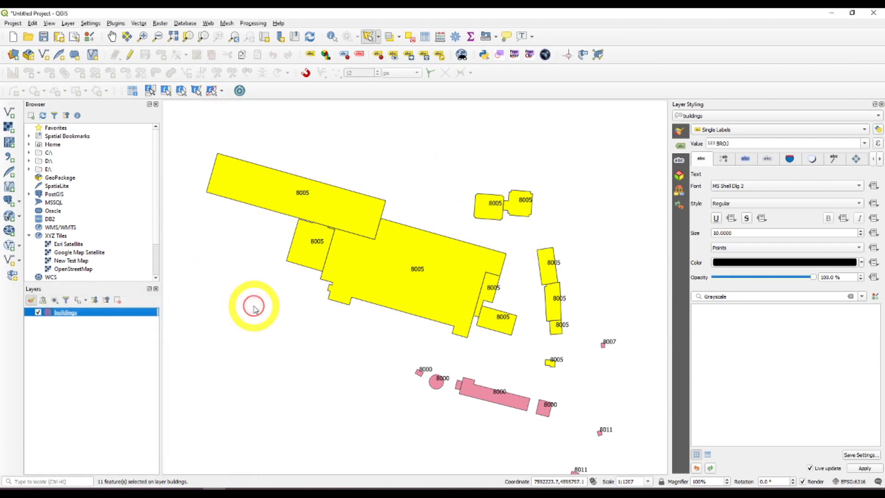
right_click(69, 315)
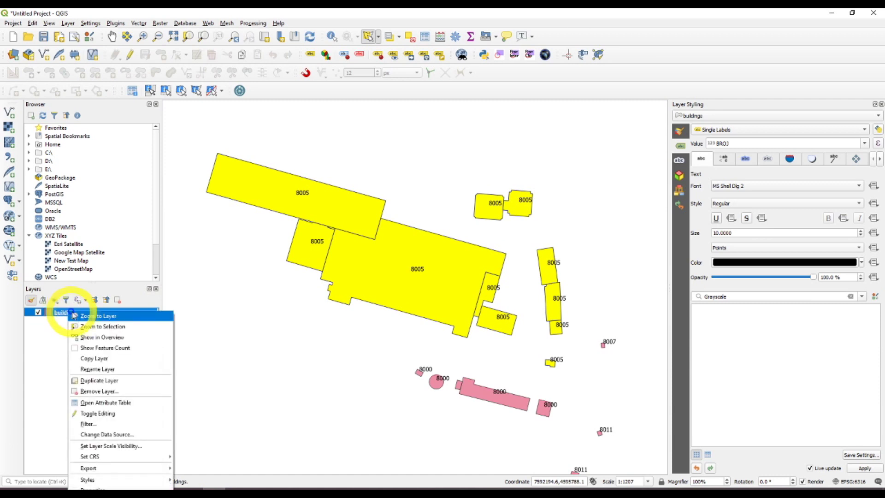
Open the buildings attribute table and switch the layer into editing mode.
left_click(106, 403)
left_click_drag(455, 188, 437, 205)
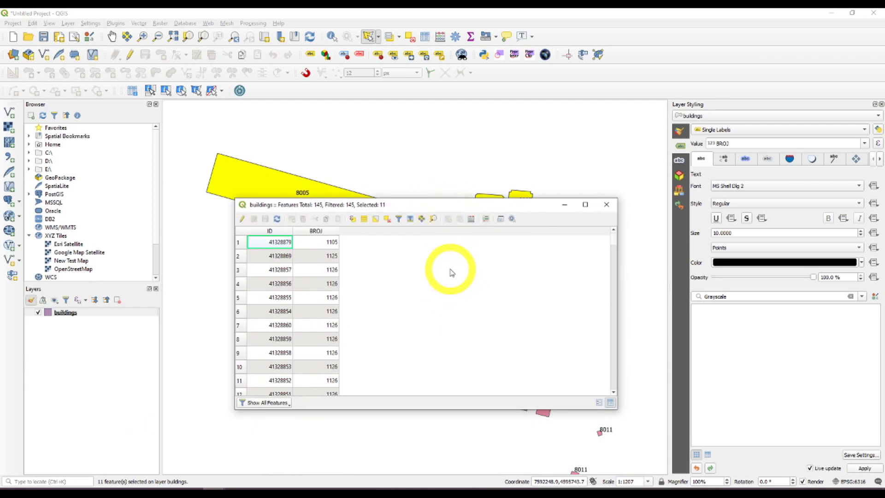
left_click(471, 219)
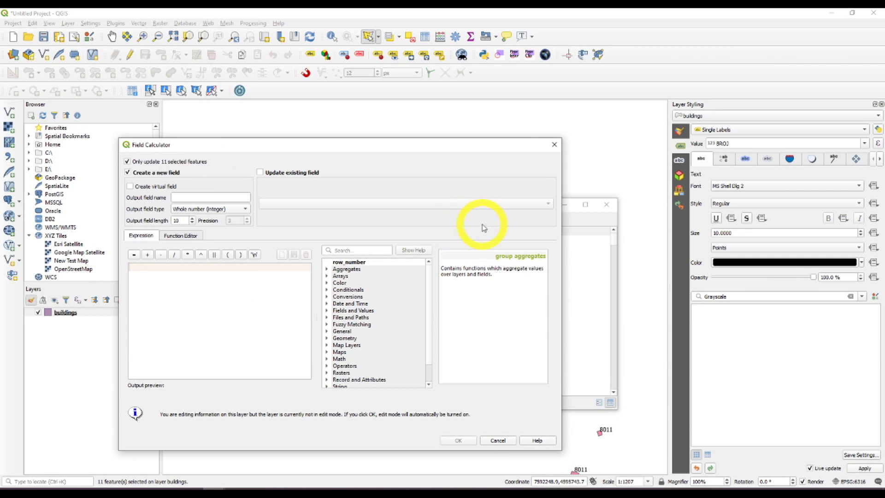
left_click(555, 145)
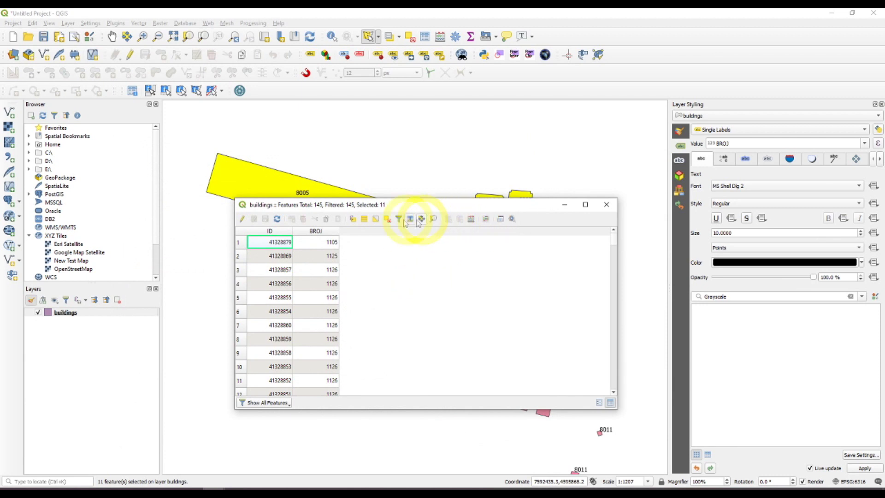
left_click(242, 219)
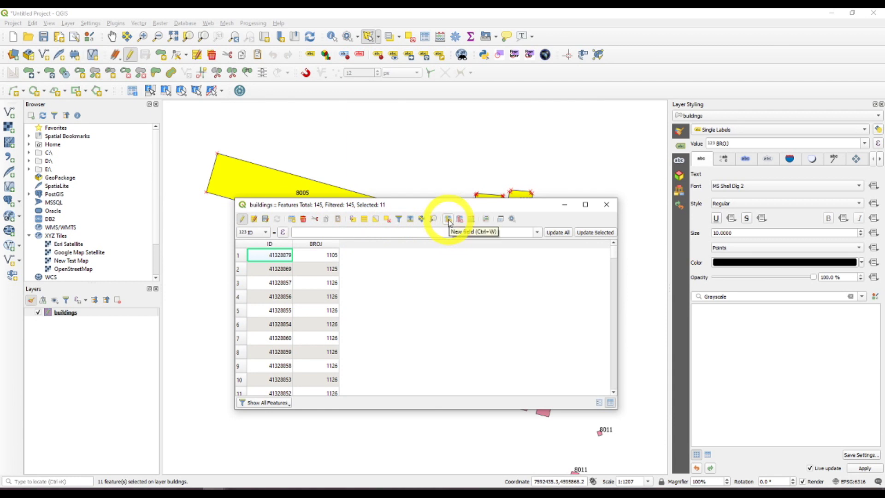
Add a decimal-number field AREA 1 with length 15 to the buildings table.
left_click(449, 220)
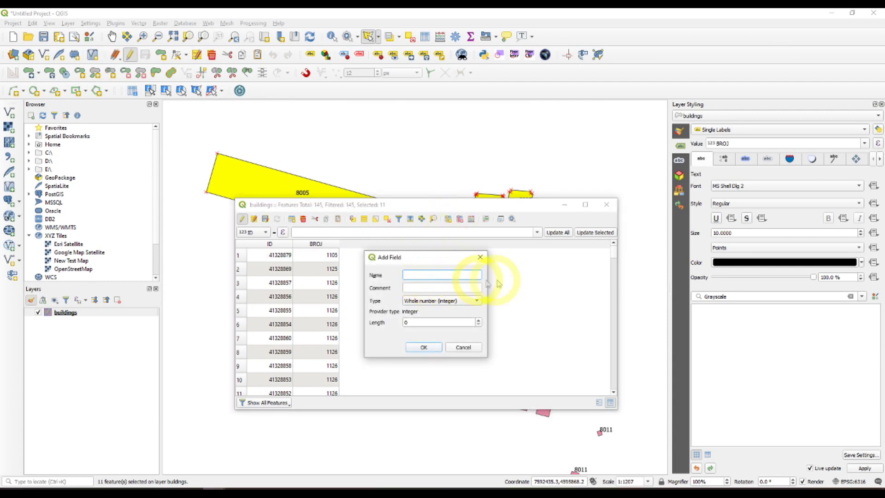
type("AREA 1")
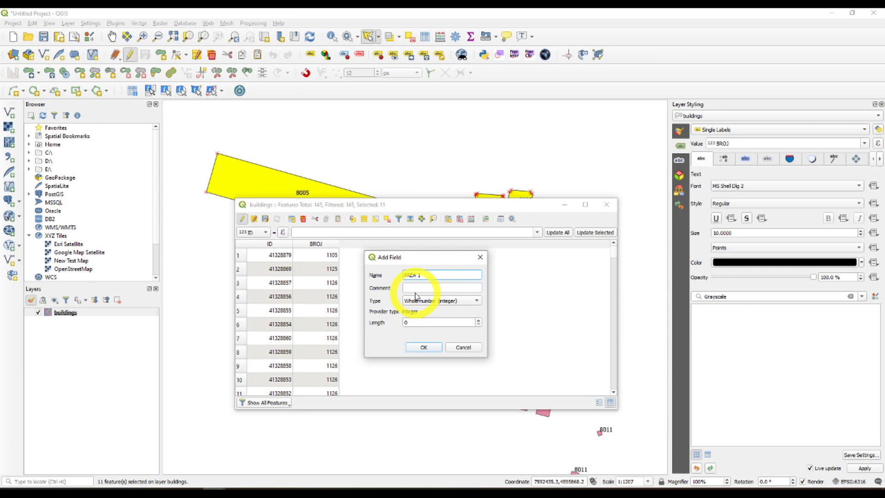
left_click(477, 302)
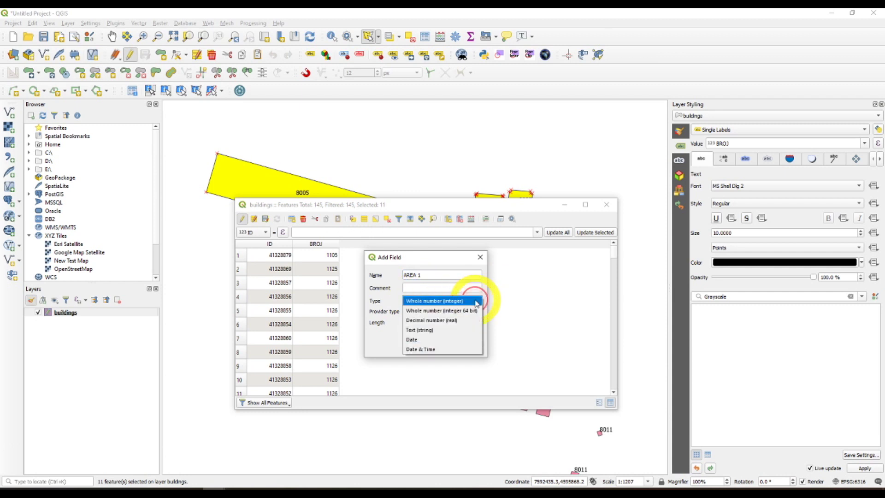
left_click(454, 321)
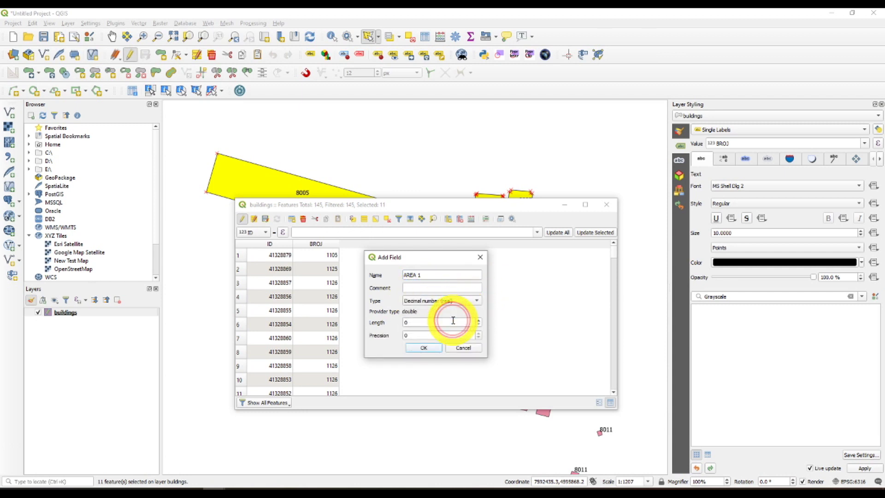
left_click(479, 321)
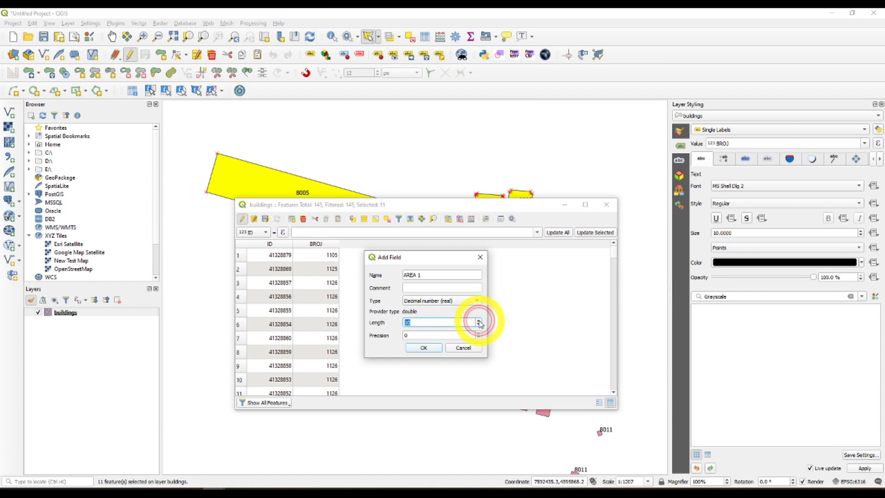
left_click(479, 321)
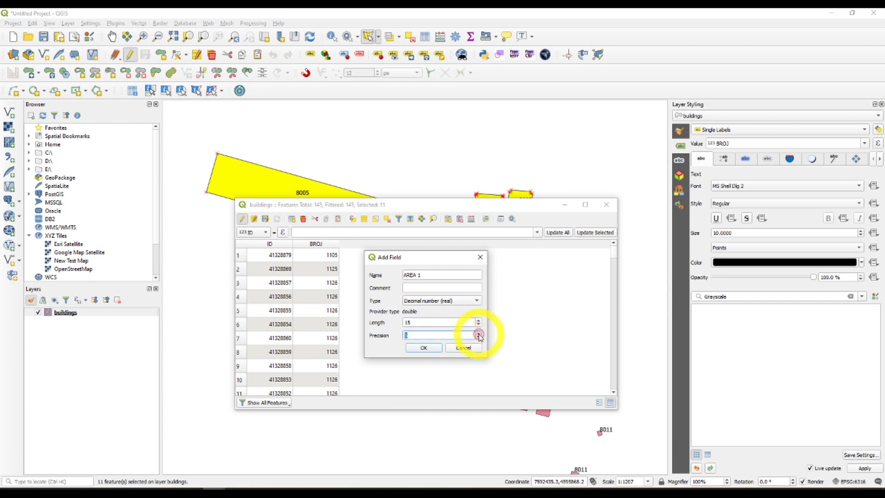
left_click(424, 348)
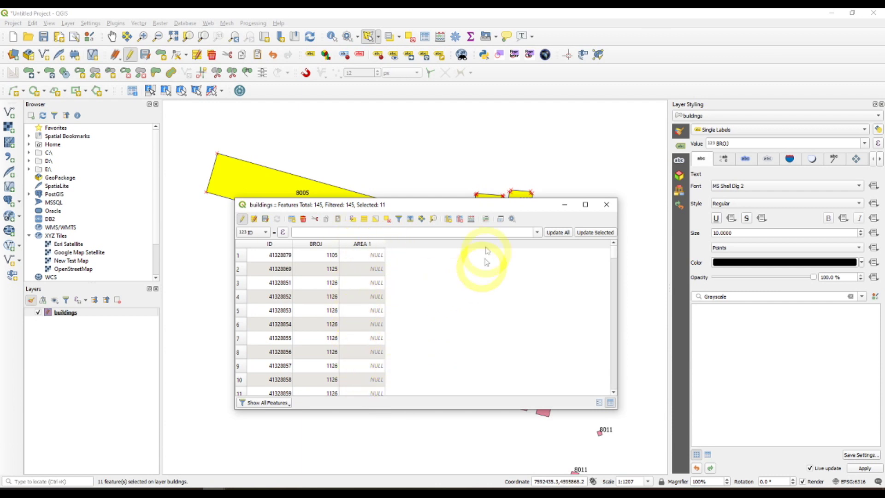
Fill the existing AREA 1 field with the $area expression in the Field Calculator.
left_click(472, 219)
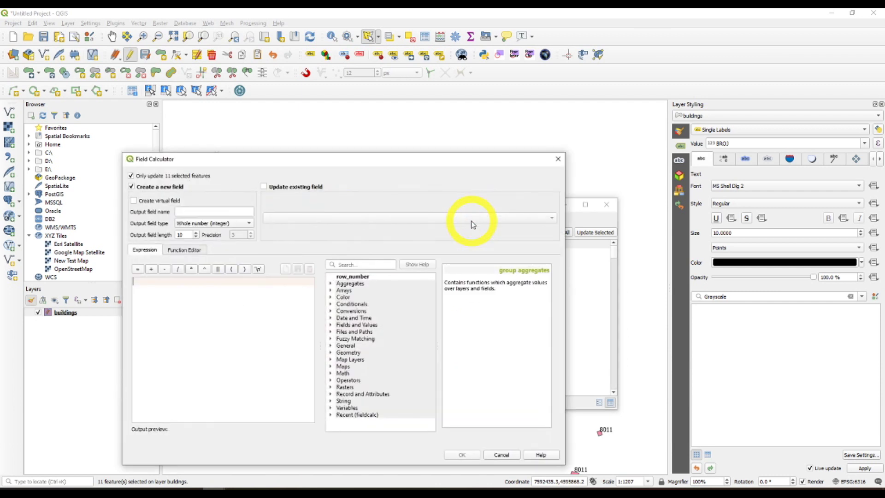
left_click(264, 187)
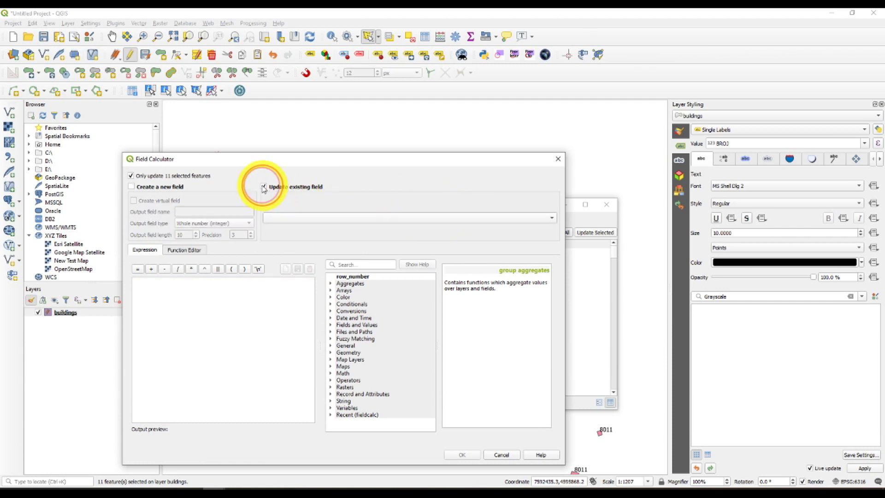
left_click(279, 217)
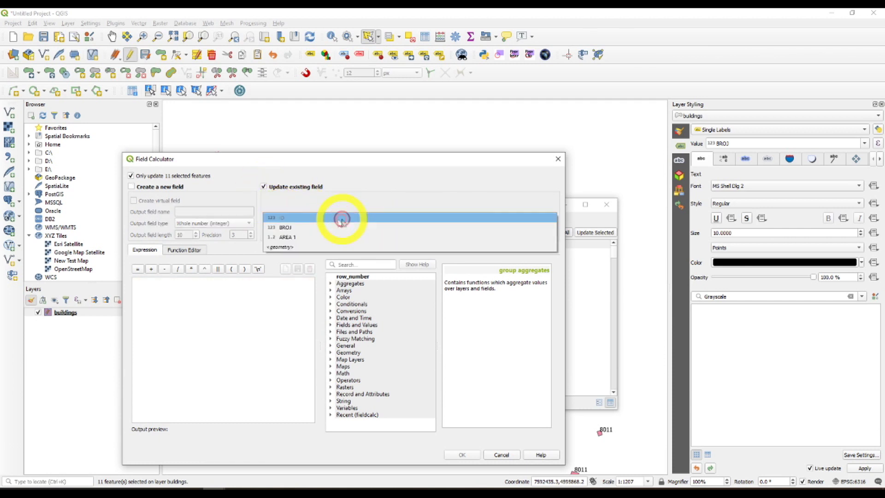
left_click(289, 238)
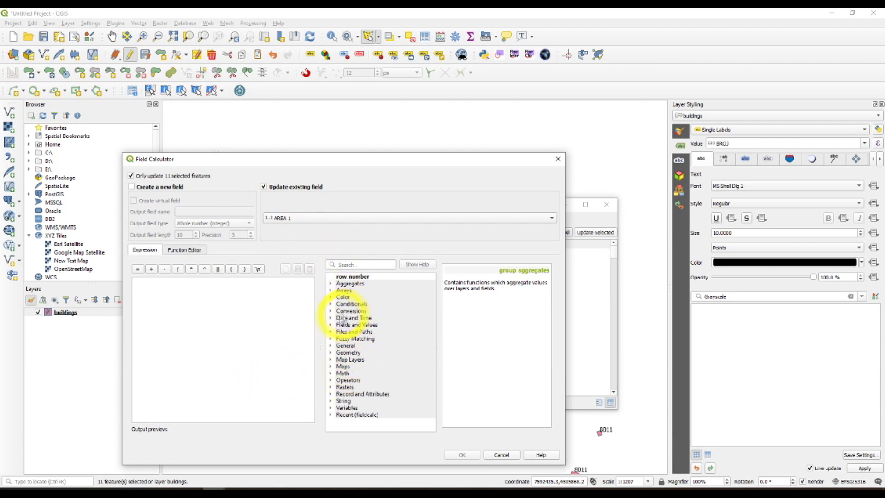
left_click(331, 353)
double_click(352, 368)
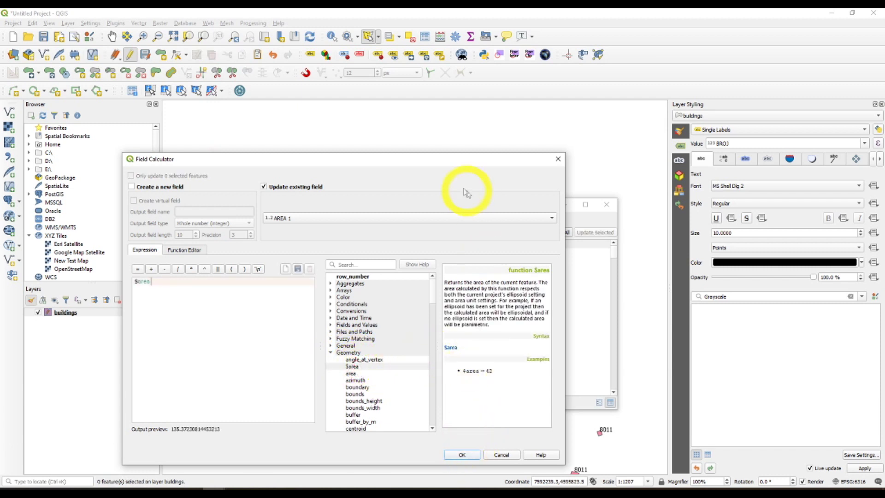
left_click_drag(432, 159, 447, 86)
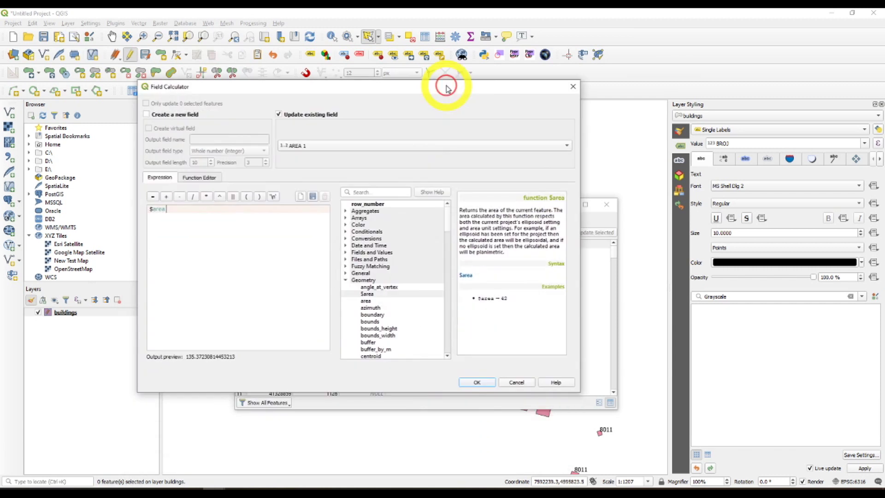
left_click(477, 382)
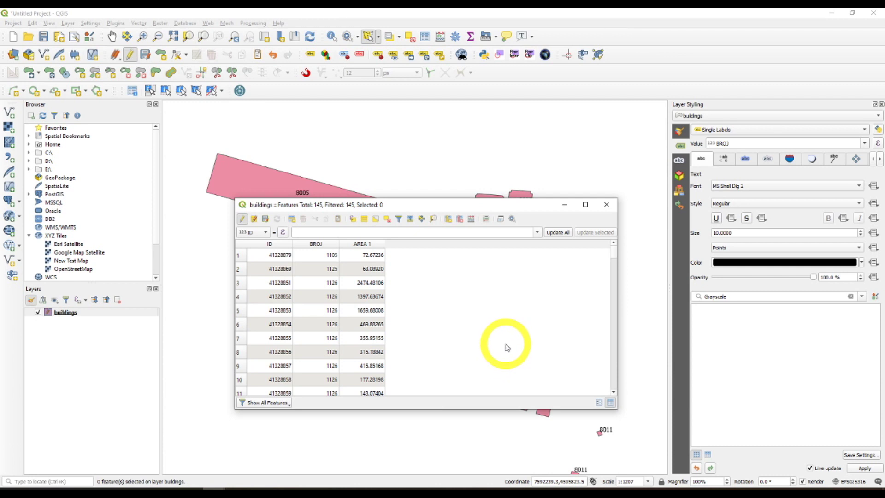
In Field Calculator, create decimal field AREA 2 (length 15, precision 5) computed from $area.
left_click(471, 220)
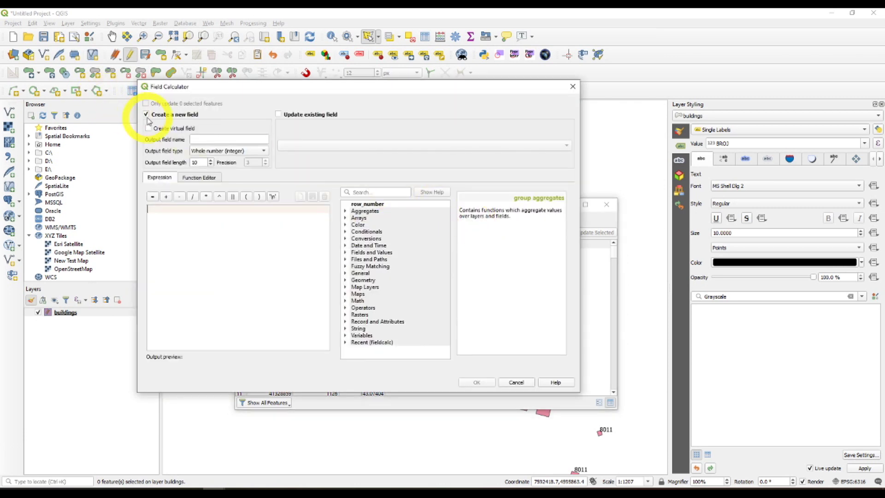
left_click(210, 139)
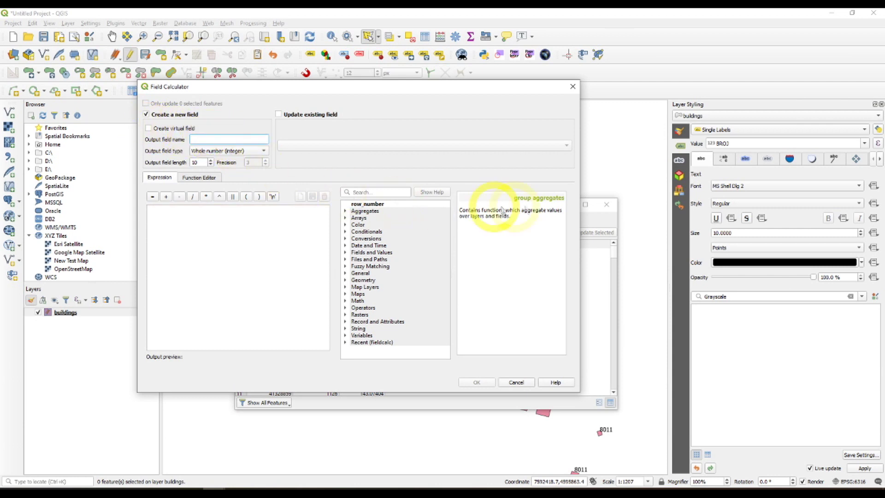
type("AREA")
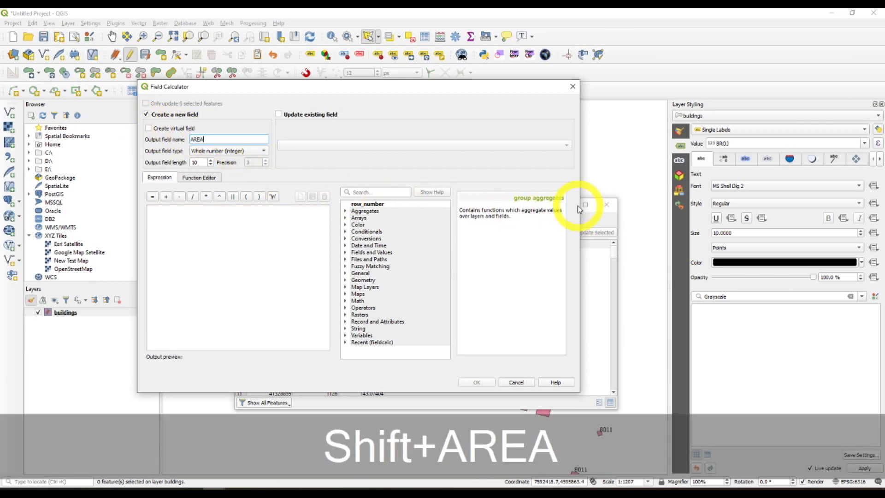
type(" 2")
left_click(251, 151)
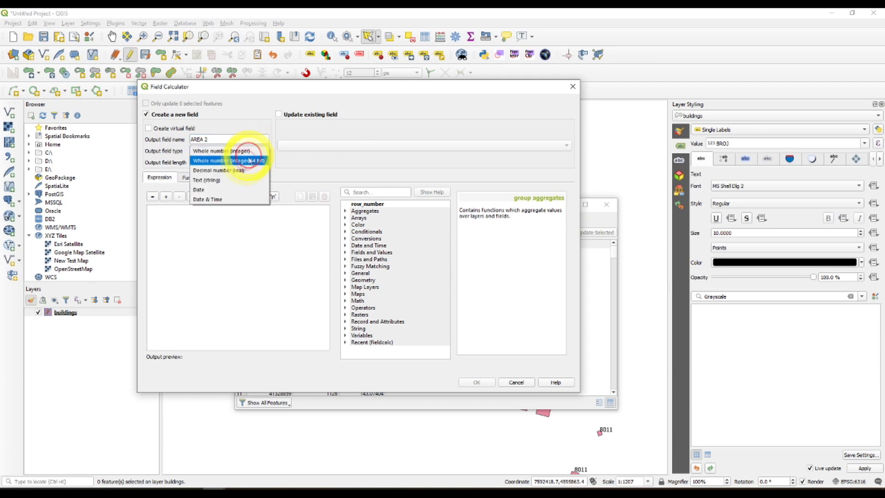
left_click(232, 171)
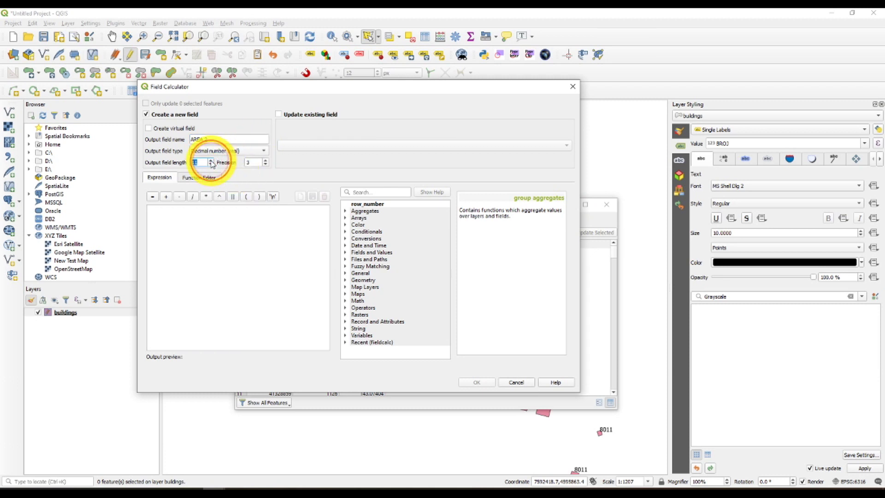
left_click(210, 160)
left_click(210, 160)
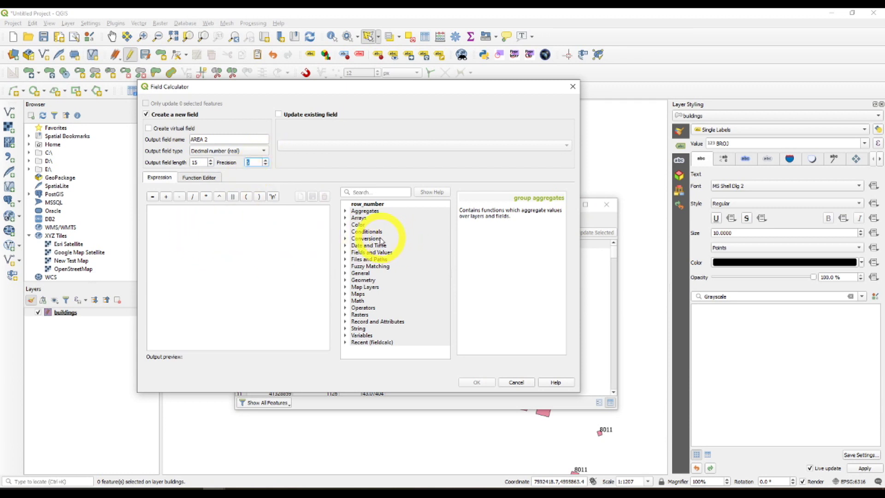
left_click(345, 280)
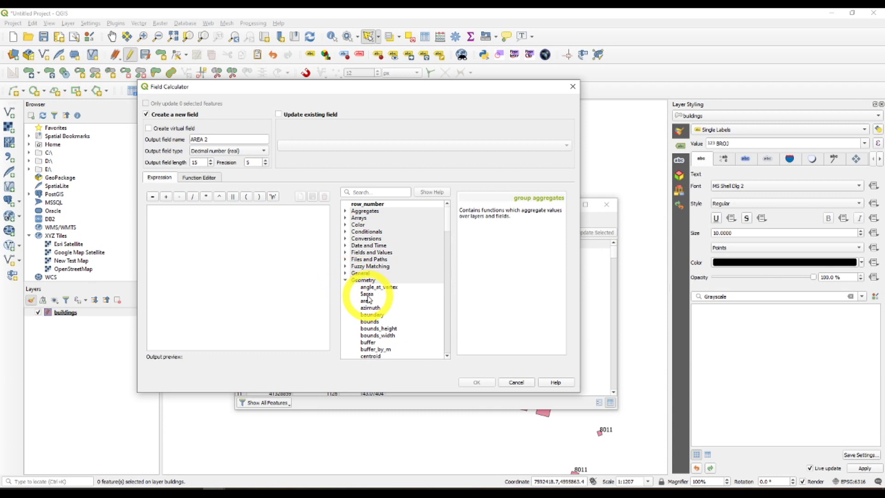
double_click(367, 294)
left_click(480, 383)
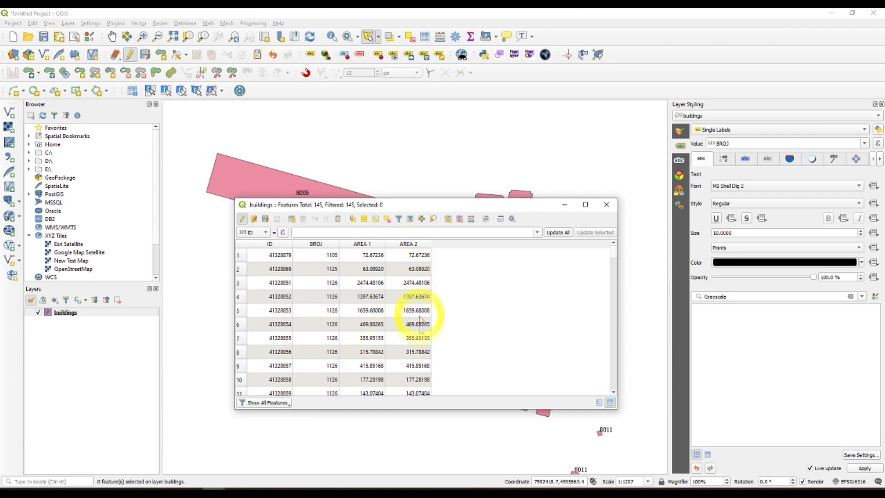
Sort the attribute table by AREA 1 and AREA 2 to compare their values.
left_click(408, 379)
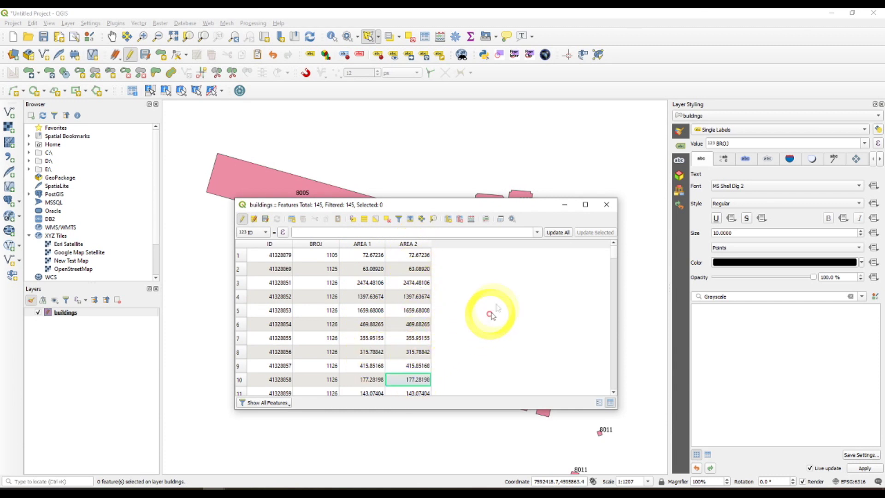
left_click(365, 244)
left_click(419, 246)
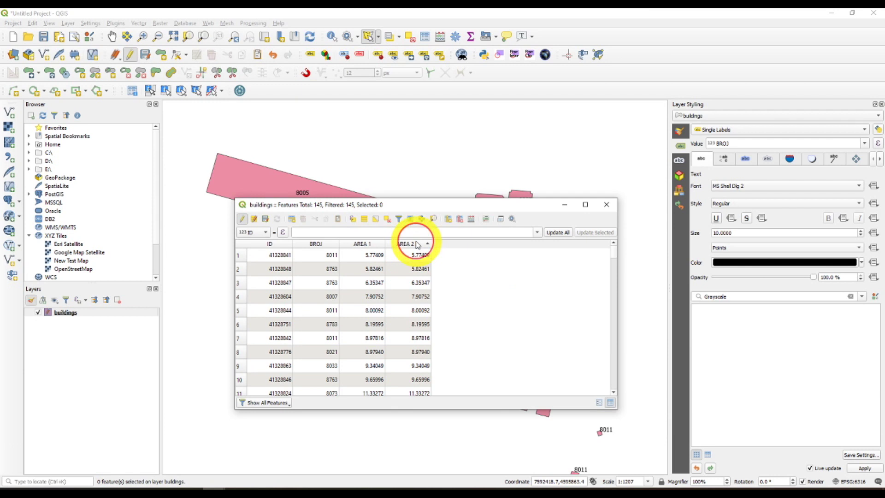
Delete the AREA 1 field, clear the cell selection and close the attribute table.
left_click(461, 220)
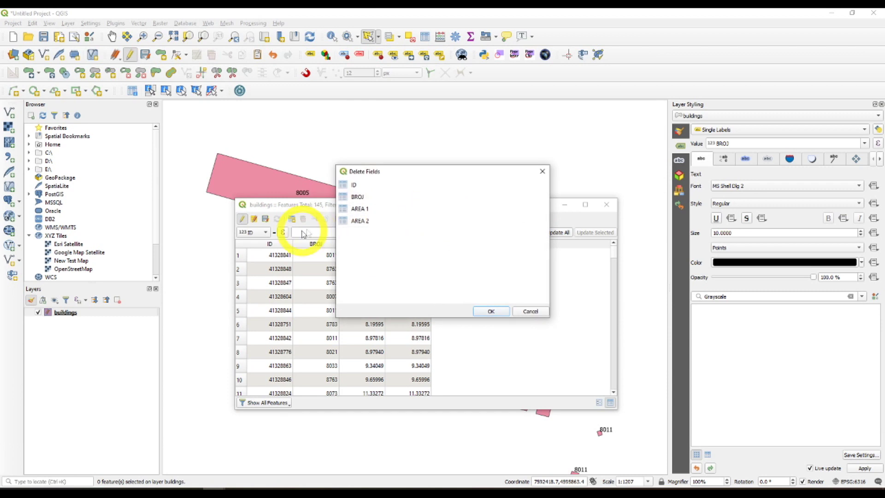
left_click(357, 221)
left_click(491, 312)
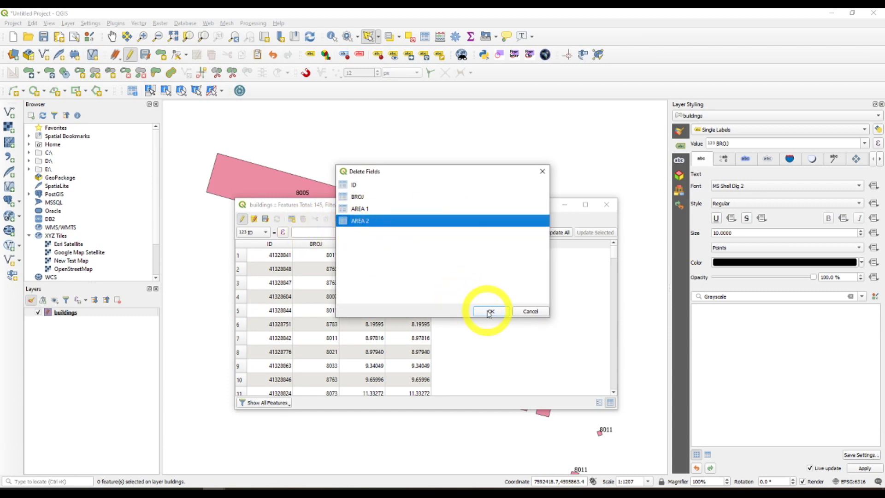
left_click(374, 208, "ctrl")
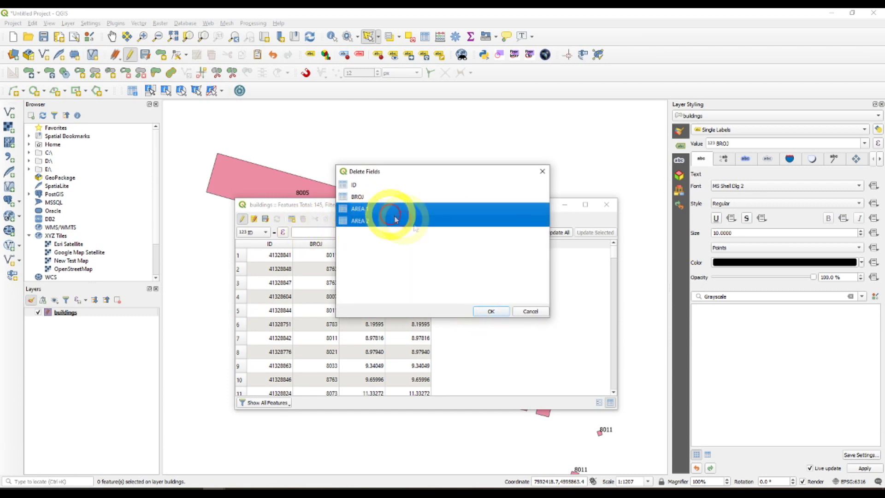
left_click(490, 311)
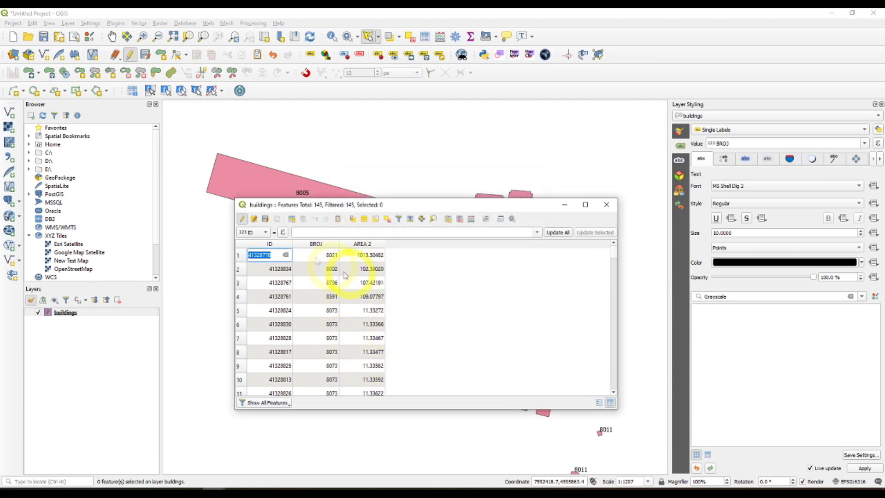
left_click(421, 291)
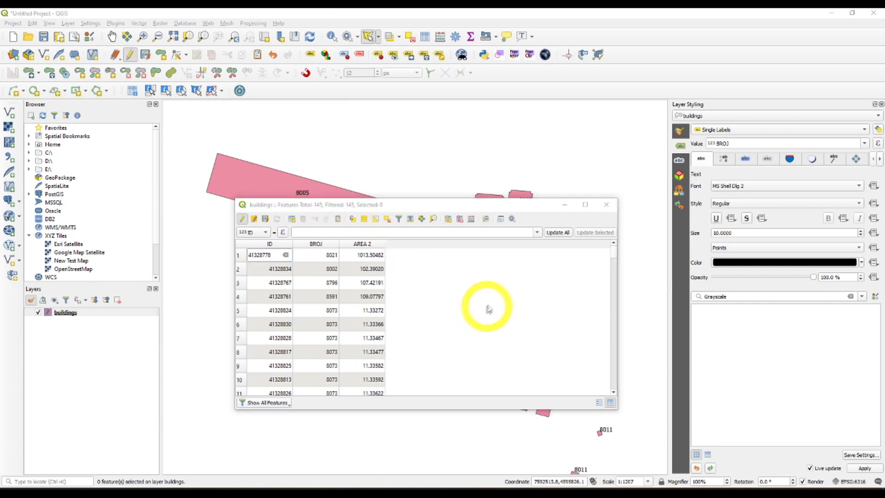
left_click(607, 205)
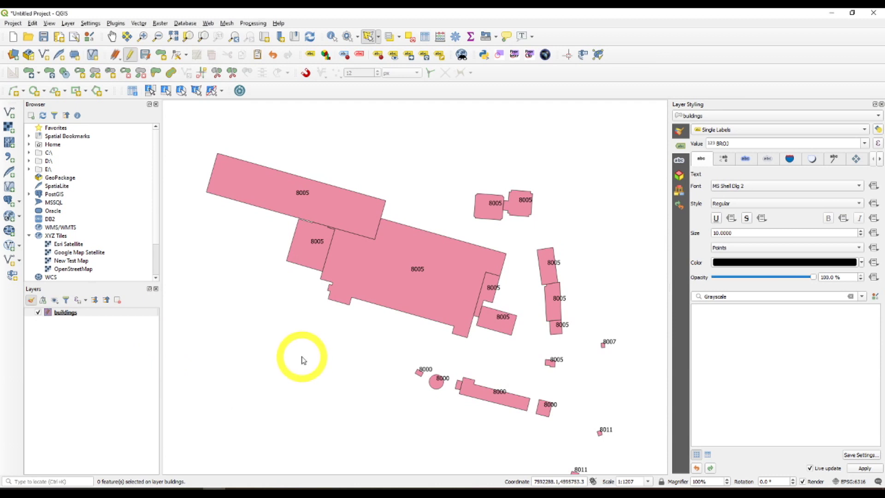
Use Select Features by Value (F3) to select the 11 buildings with BROJ 8005.
key("F3")
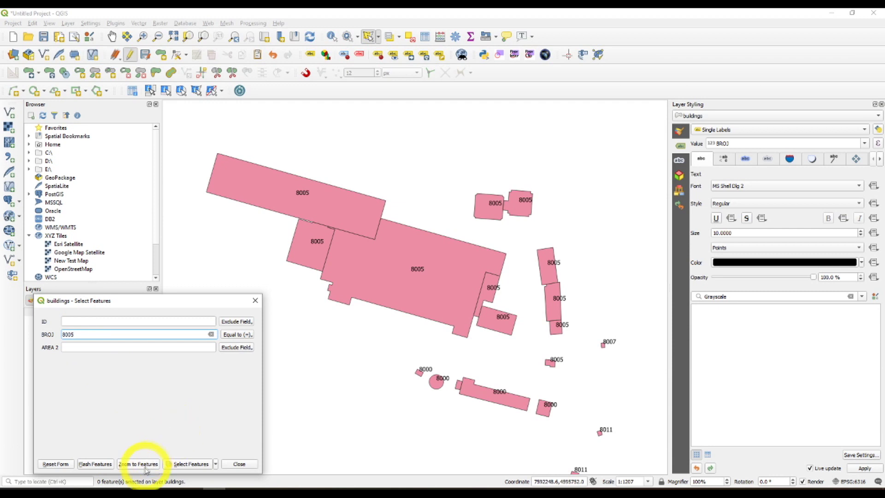
left_click(180, 464)
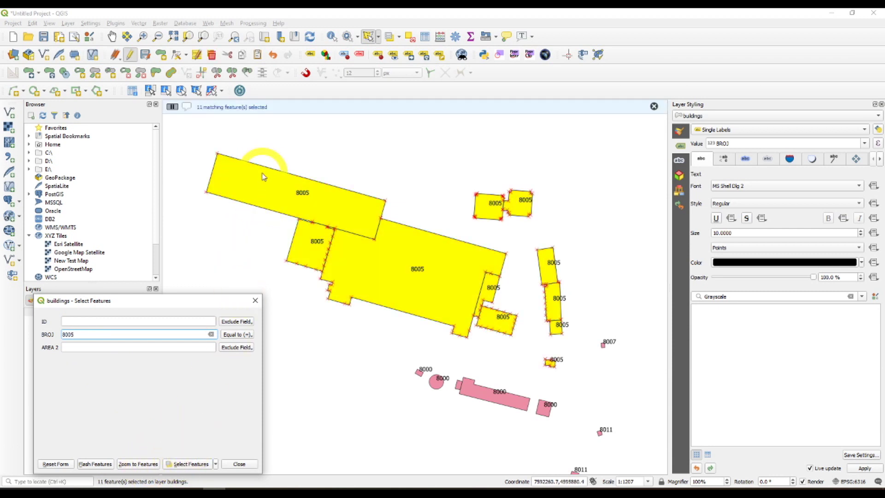
left_click(248, 74)
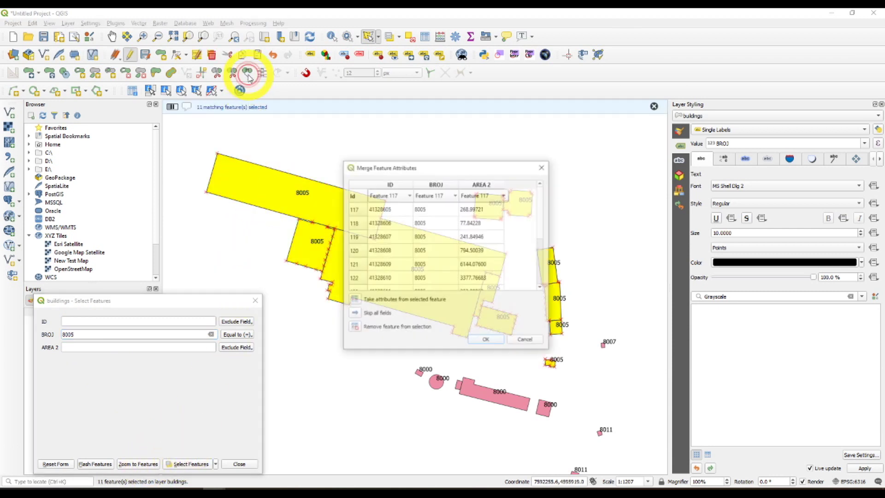
left_click(504, 195)
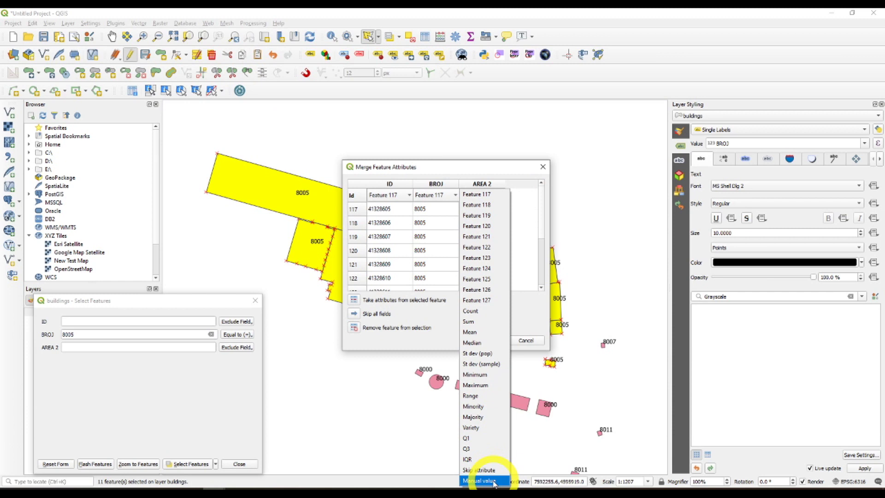
left_click(482, 327)
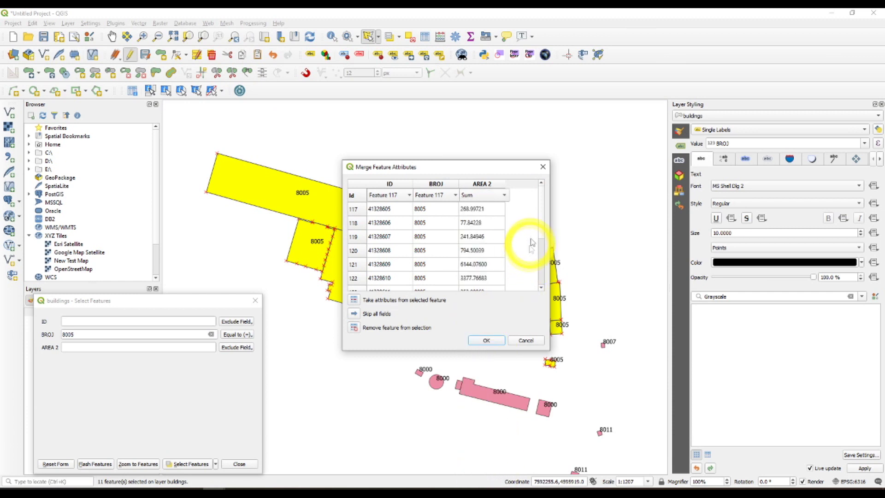
left_click_drag(544, 217, 544, 272)
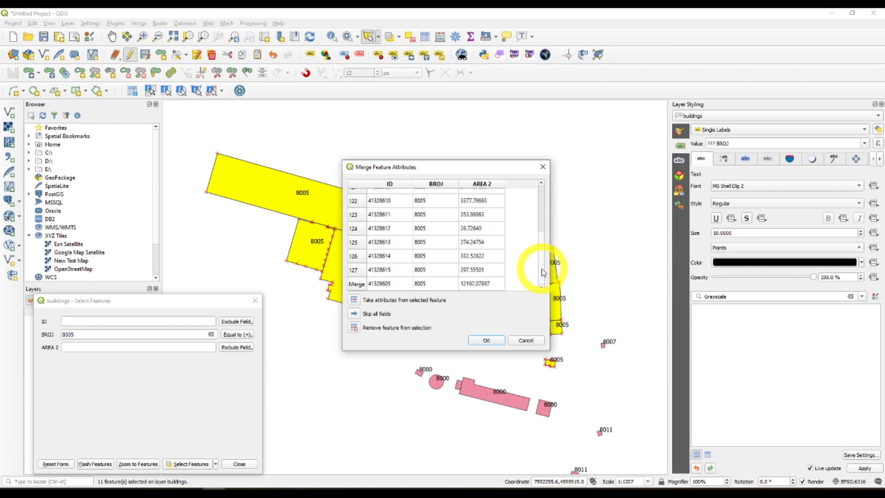
left_click(493, 286)
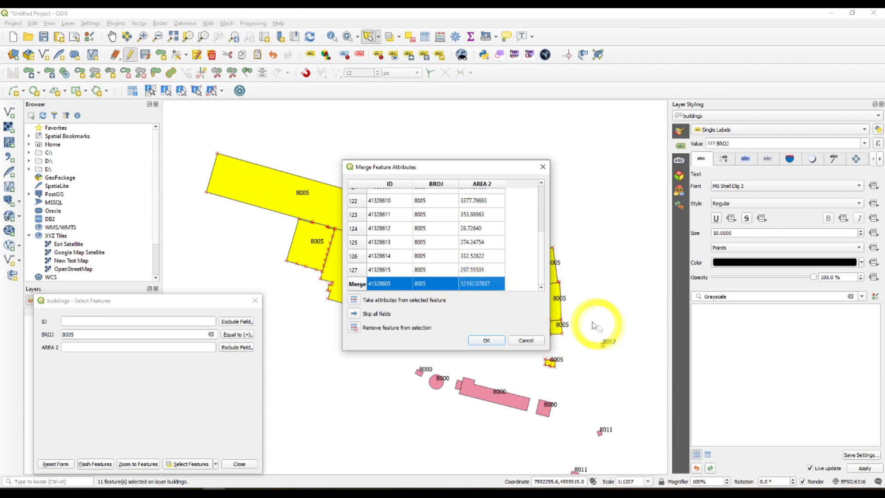
mouse_move(477, 170)
left_mouse_down()
mouse_move(806, 177)
mouse_move(813, 195)
mouse_move(484, 175)
left_mouse_up()
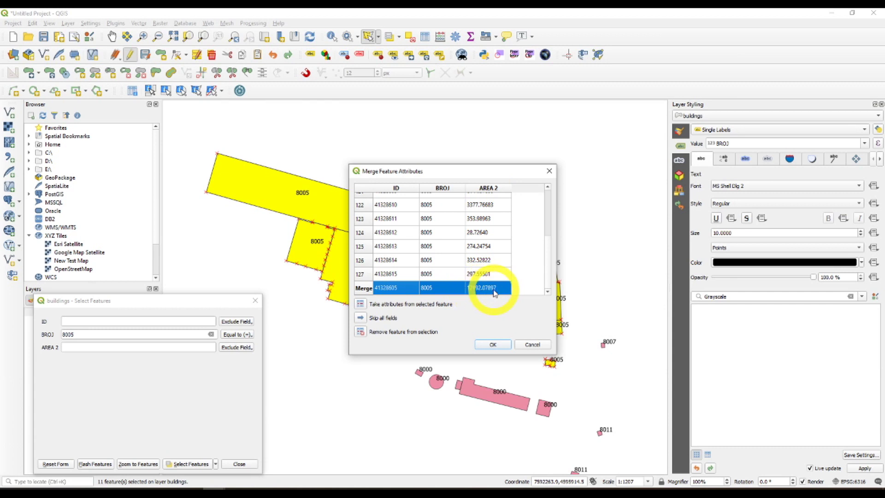
left_click(535, 345)
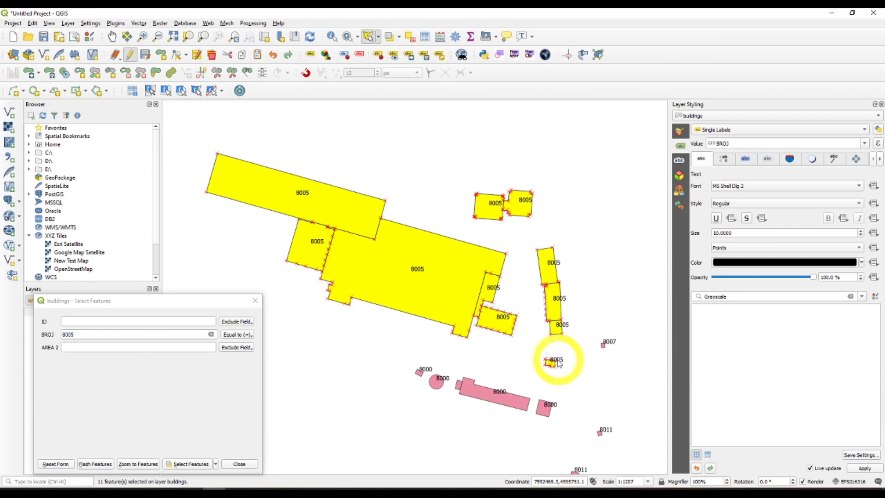
Close the select-by-value form and open the buildings layer's attribute table.
left_click(243, 466)
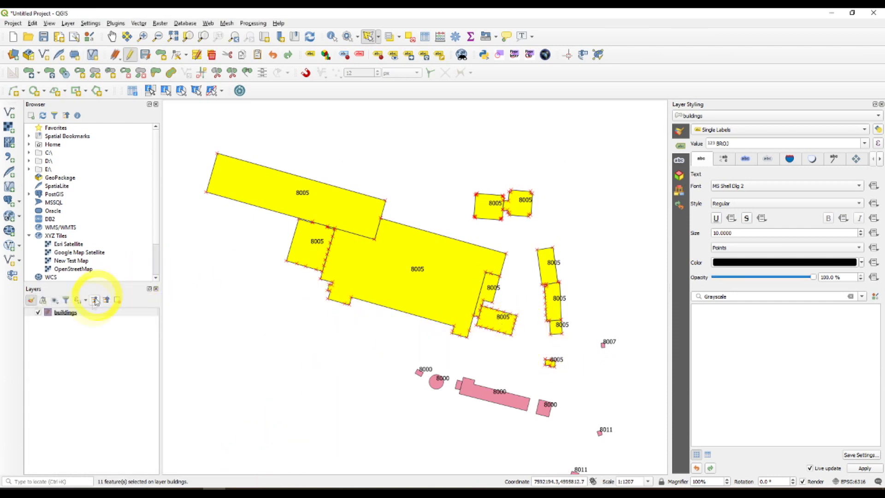
left_click(85, 314)
right_click(85, 315)
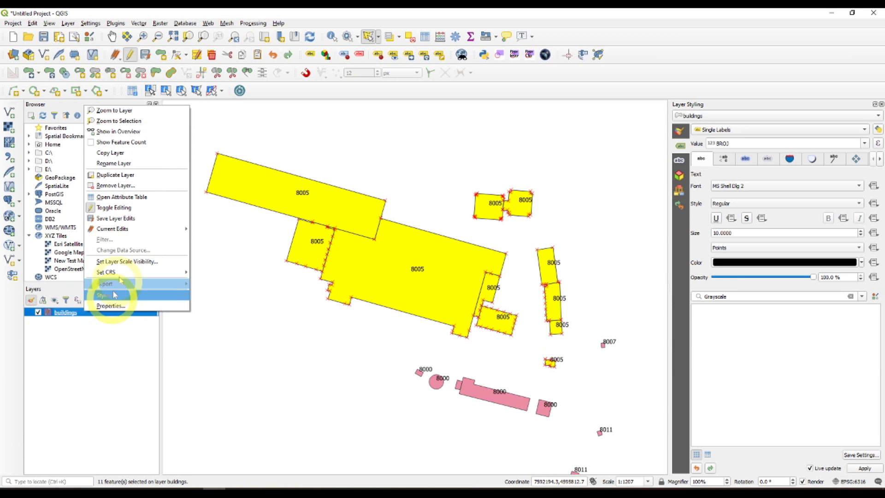
left_click(130, 198)
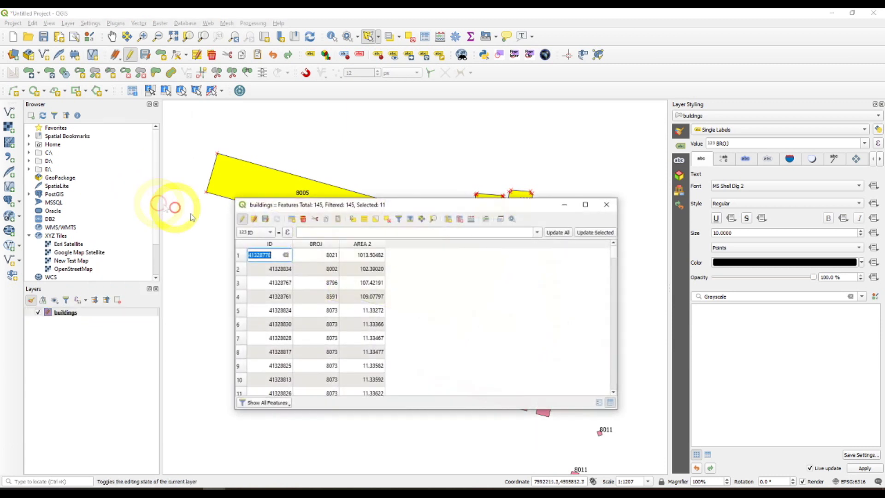
Deselect all features, turn off editing and save the buildings edits.
left_click(388, 220)
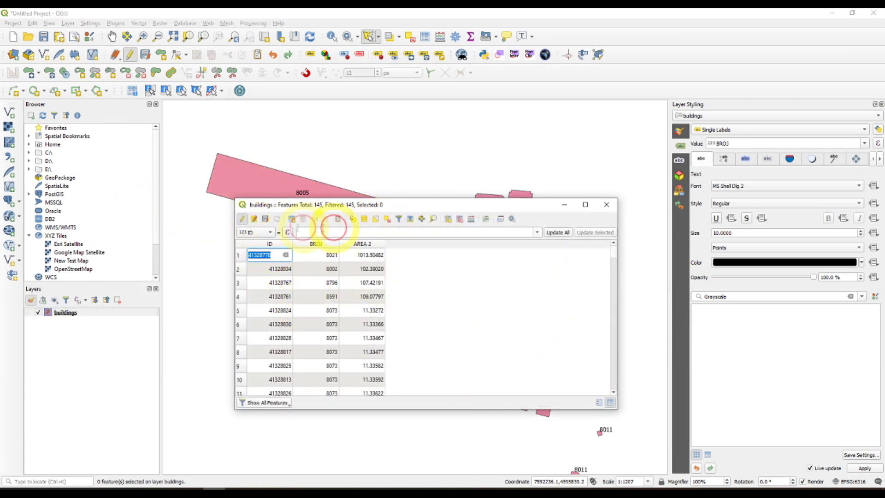
left_click(244, 221)
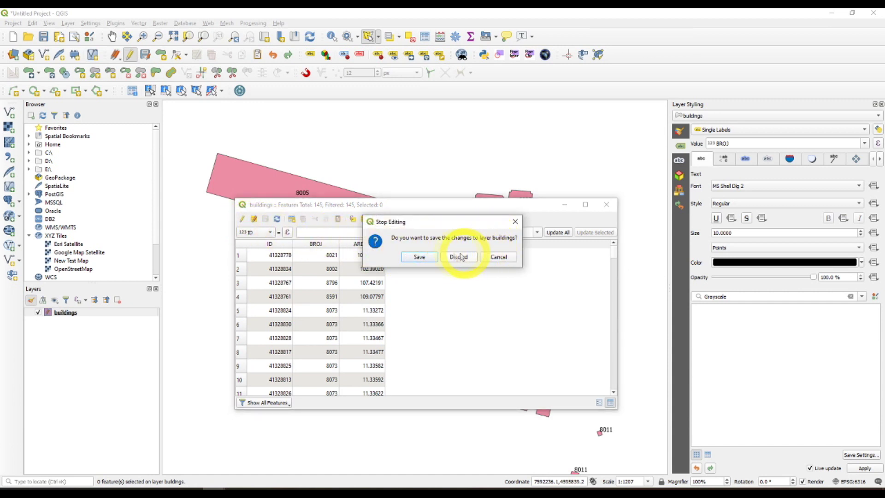
left_click(431, 258)
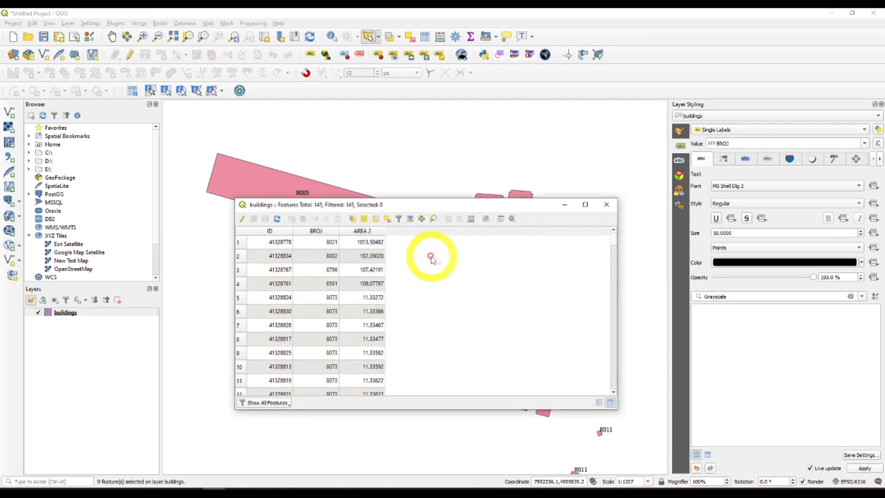